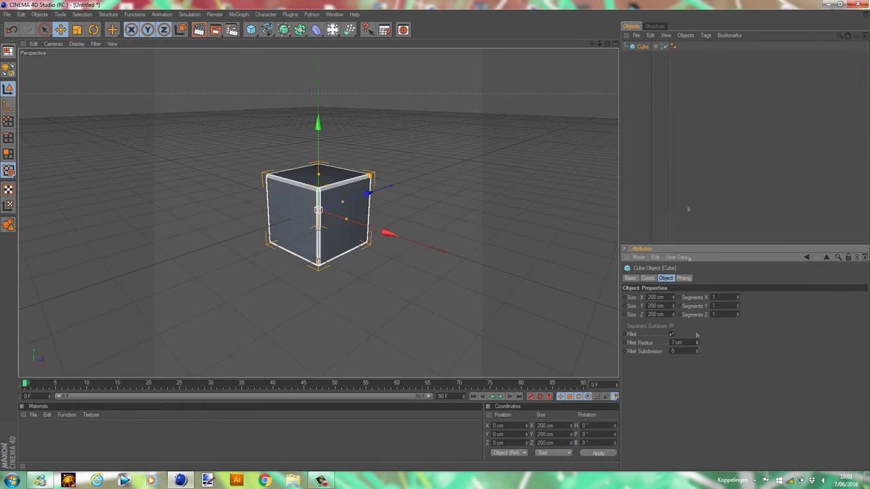
Put the cube in a Cloner with 30 clones, 90% step scale and heading/pitch twist
{"action": "left_click", "coordinate": [238, 14]}
{"action": "left_click", "coordinate": [251, 53], "text": "alt"}
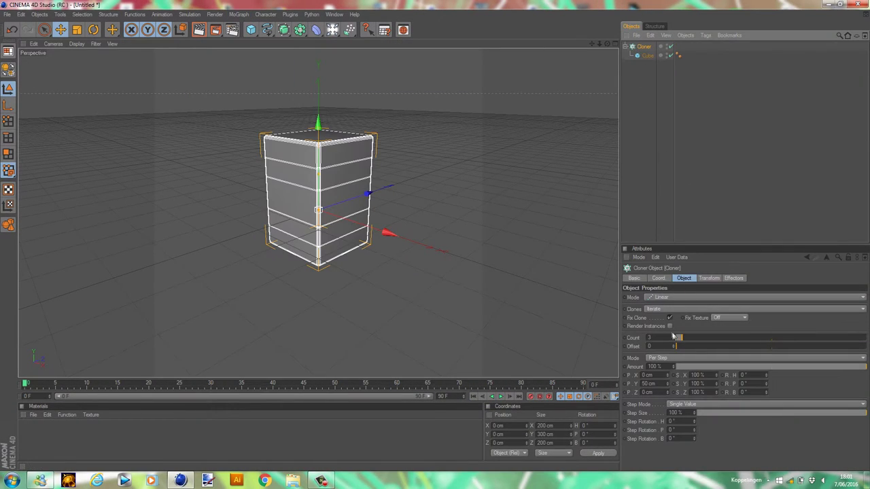
{"action": "left_click_drag", "start_coordinate": [672, 337], "coordinate": [712, 381]}
{"action": "key", "text": "Return"}
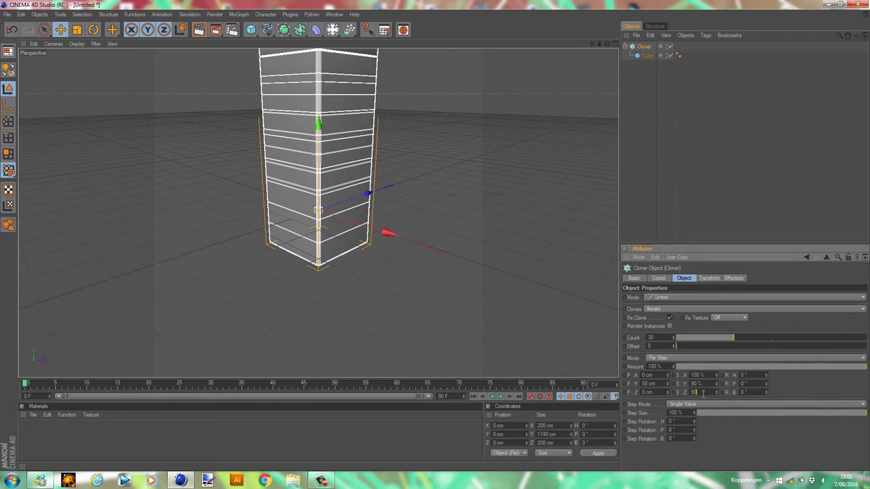
{"action": "type", "text": "909015"}
{"action": "mouse_move", "coordinate": [766, 375]}
{"action": "left_mouse_down"}
{"action": "mouse_move", "coordinate": [767, 367]}
{"action": "mouse_move", "coordinate": [767, 398]}
{"action": "mouse_move", "coordinate": [767, 381]}
{"action": "left_mouse_up"}
Add a Landscape primitive beneath the twisted tower
{"action": "left_click", "coordinate": [596, 47]}
{"action": "left_click_drag", "start_coordinate": [597, 48], "coordinate": [524, 113]}
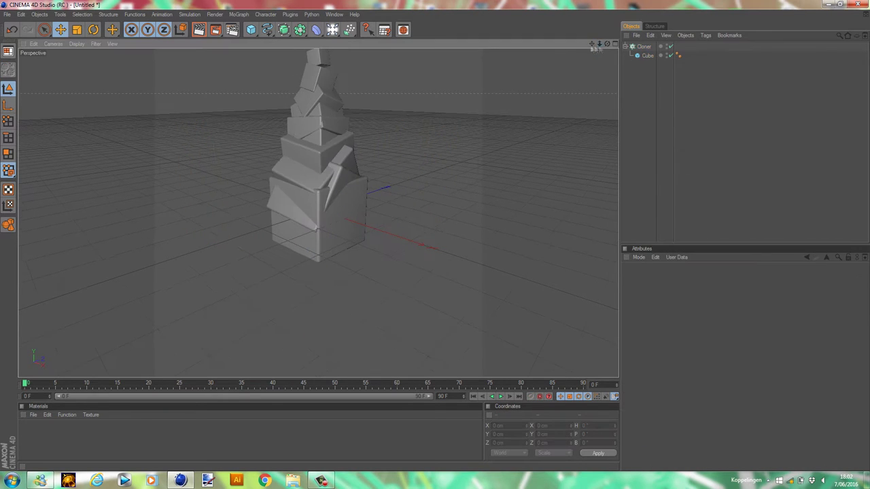
{"action": "left_click_drag", "start_coordinate": [592, 43], "coordinate": [544, 136]}
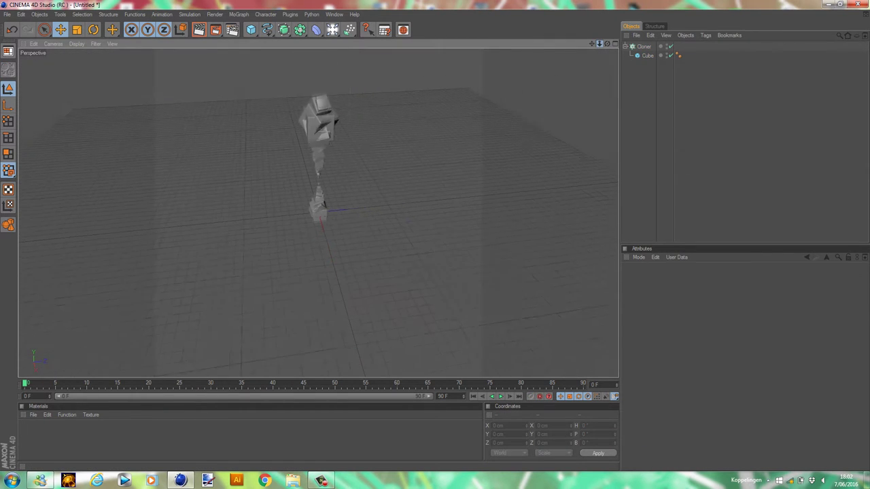
{"action": "left_click_drag", "start_coordinate": [591, 44], "coordinate": [592, 49]}
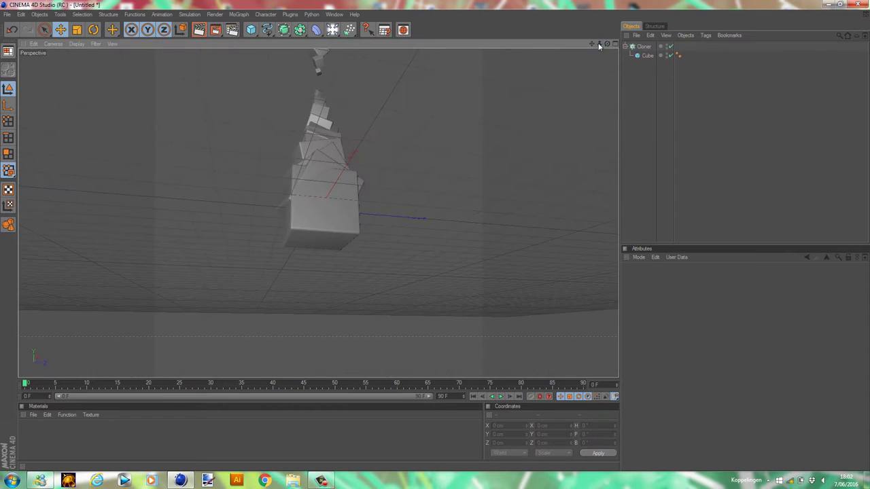
{"action": "left_click", "coordinate": [643, 46]}
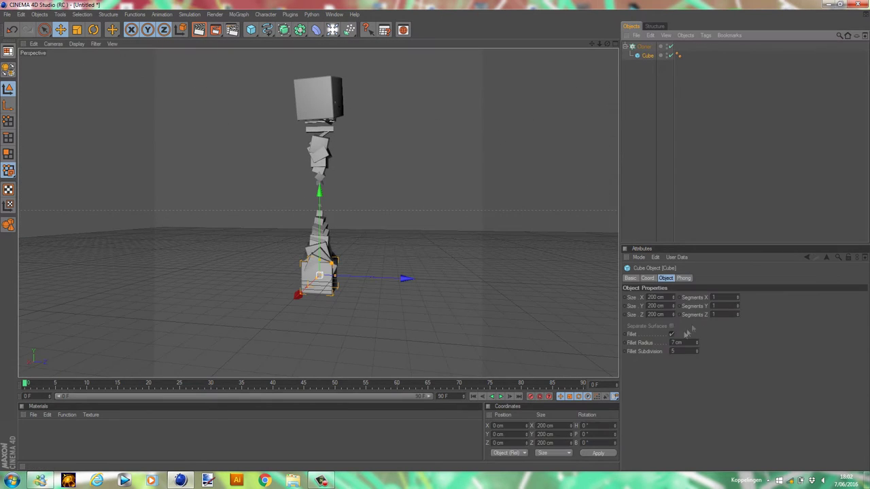
{"action": "left_click", "coordinate": [518, 120]}
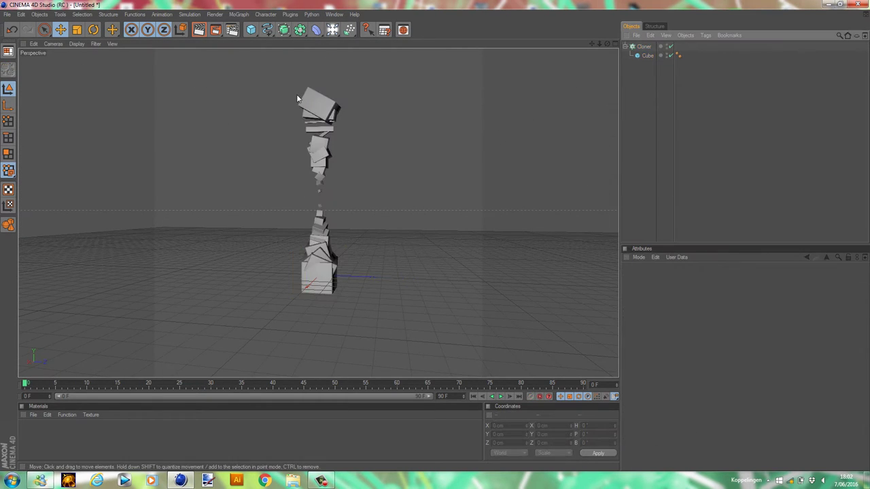
{"action": "left_click_drag", "start_coordinate": [253, 34], "coordinate": [381, 64]}
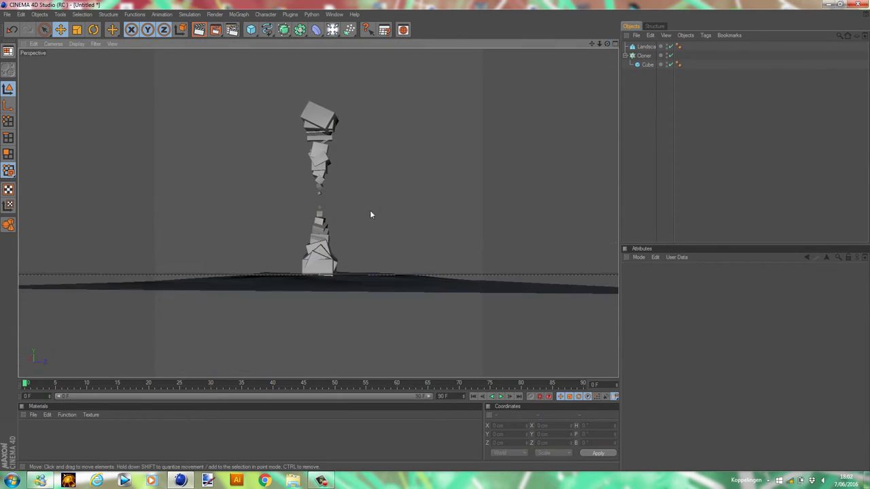
Adjust the Landscape's depth size and set its width to 10000 cm
{"action": "left_click", "coordinate": [373, 283]}
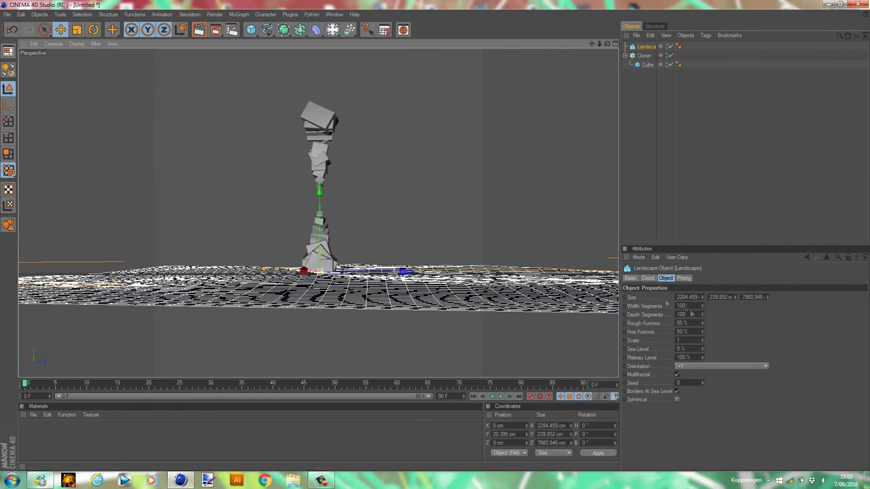
{"action": "left_click", "coordinate": [751, 297]}
{"action": "key", "text": "Return"}
{"action": "left_click_drag", "start_coordinate": [766, 297], "coordinate": [767, 292]}
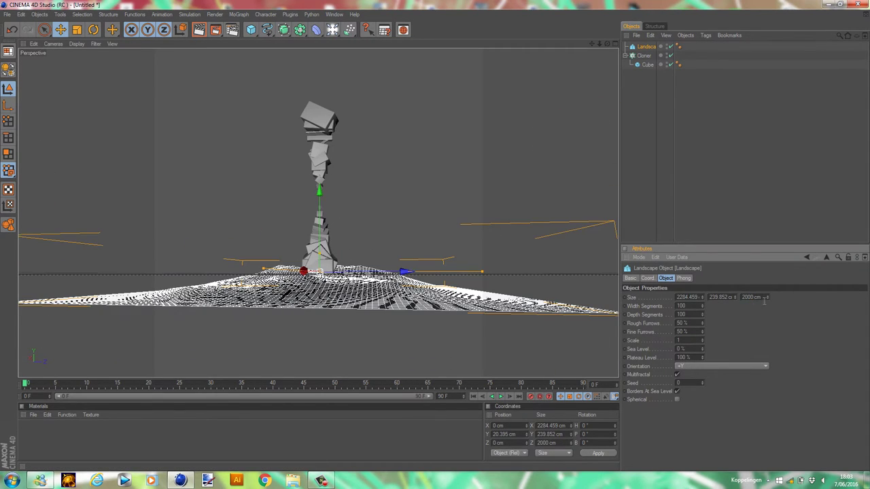
{"action": "left_click", "coordinate": [687, 297]}
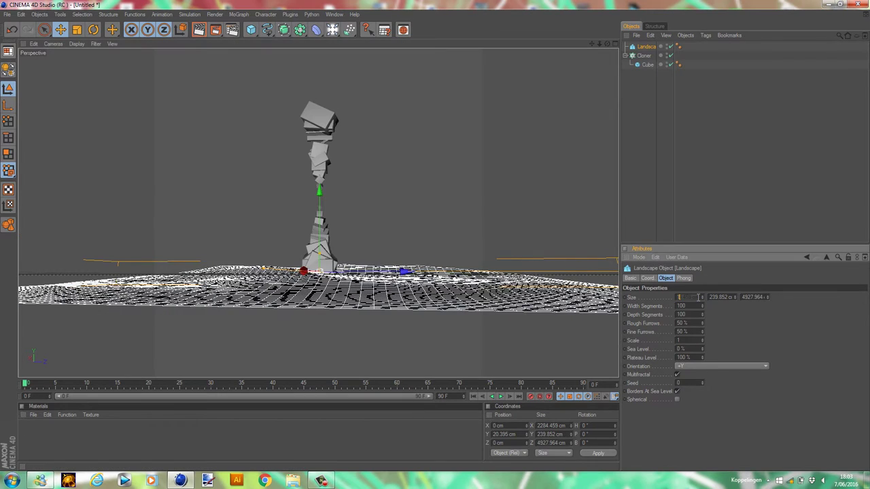
{"action": "type", "text": "10000"}
{"action": "key", "text": "Return"}
Give the Landscape 1000 width/depth segments and 100% rough furrows
{"action": "key", "text": "Tab"}
{"action": "type", "text": "1000"}
{"action": "key", "text": "Tab"}
{"action": "type", "text": "100"}
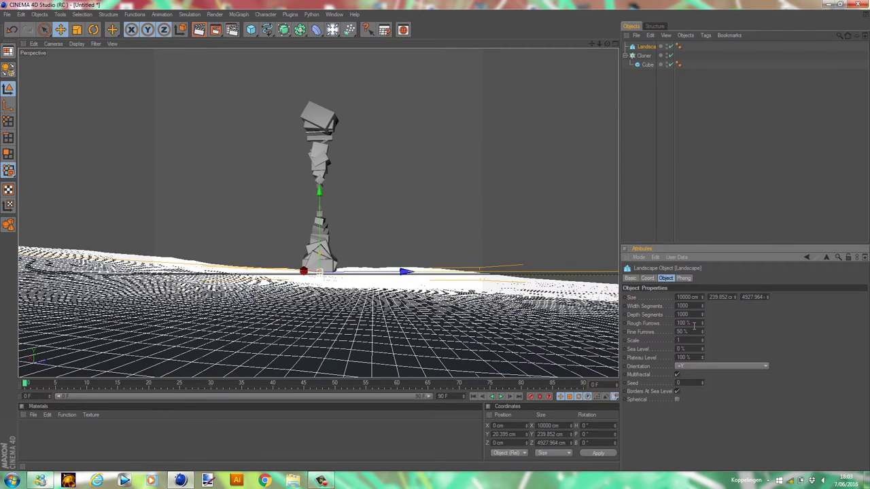
{"action": "key", "text": "Tab"}
Save the scene as stats.c4d
{"action": "left_click", "coordinate": [636, 159]}
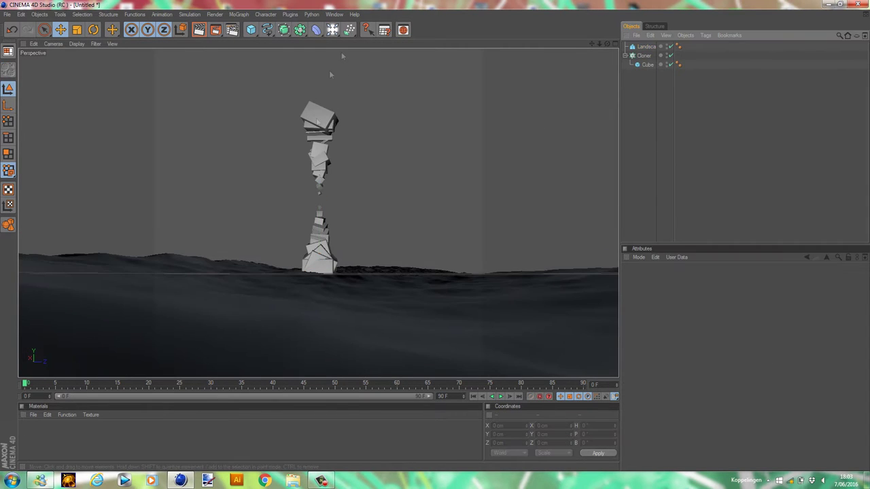
{"action": "key", "text": "ctrl+s"}
{"action": "key", "text": "Return"}
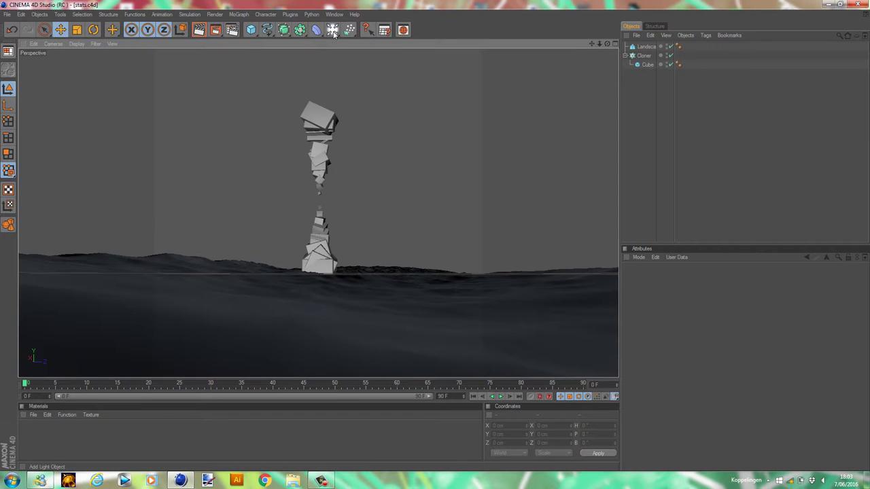
Add a sphere, raise it into the tower's middle, and apply a new white material
{"action": "left_click_drag", "start_coordinate": [251, 29], "coordinate": [330, 56]}
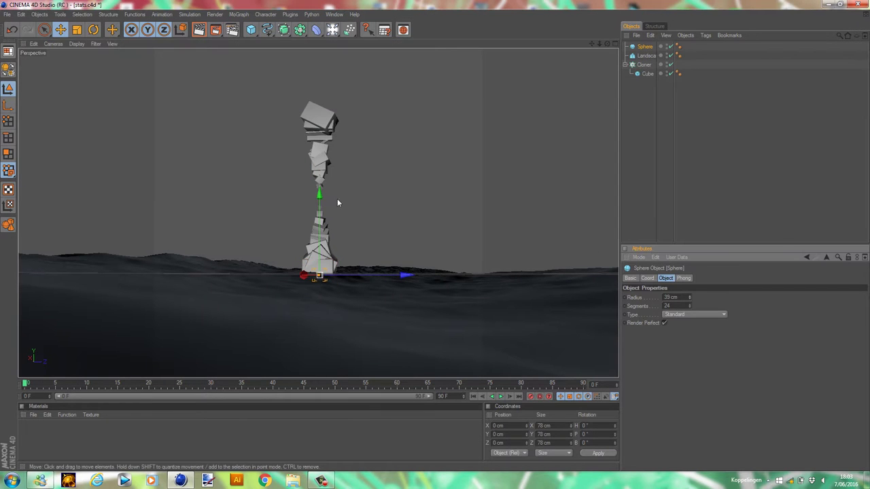
{"action": "left_click_drag", "start_coordinate": [338, 202], "coordinate": [337, 129]}
{"action": "left_click", "coordinate": [692, 195]}
{"action": "double_click", "coordinate": [324, 435]}
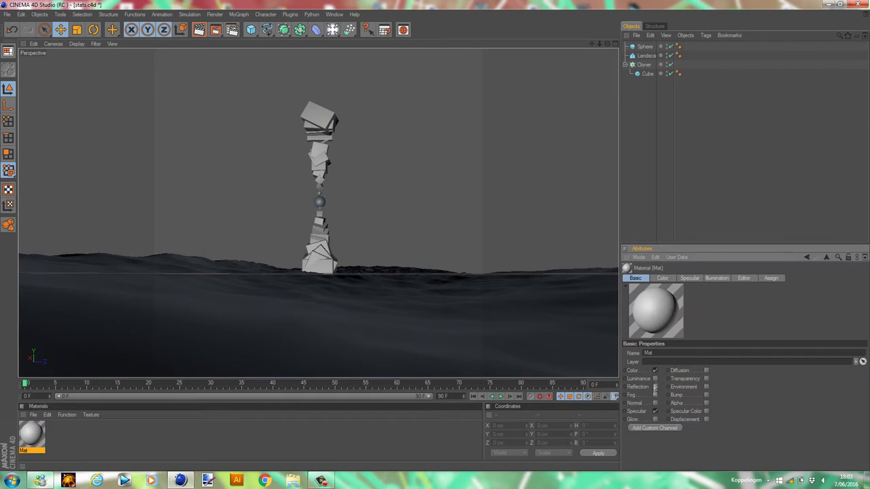
{"action": "left_click_drag", "start_coordinate": [32, 435], "coordinate": [320, 202]}
Add a camera with a tag, shrink the sphere radius to 27 cm, and view through the camera
{"action": "left_click_drag", "start_coordinate": [348, 29], "coordinate": [369, 85]}
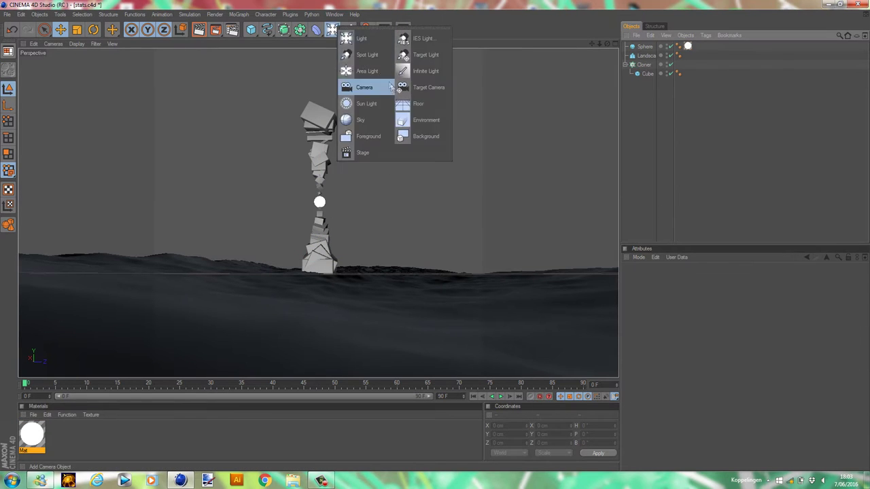
{"action": "right_click", "coordinate": [669, 50]}
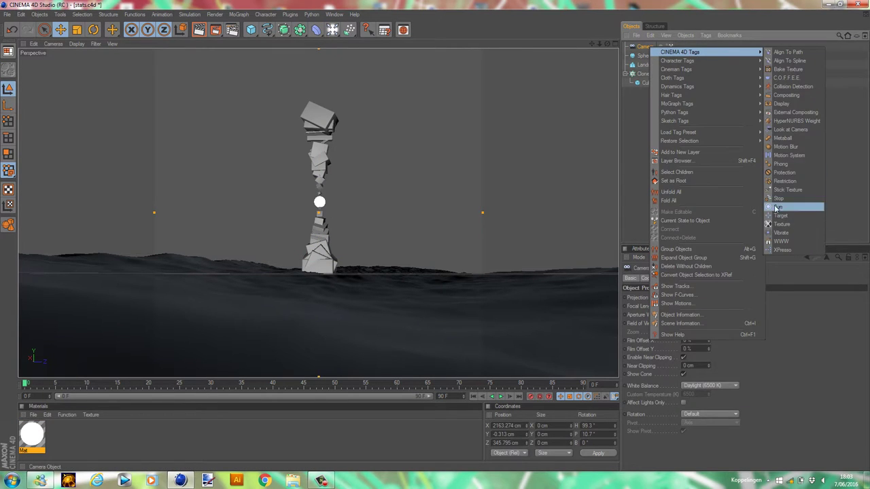
{"action": "left_click", "coordinate": [785, 172]}
{"action": "left_click_drag", "start_coordinate": [689, 297], "coordinate": [673, 297]}
{"action": "left_click", "coordinate": [670, 46]}
Add a Background object and a new material
{"action": "left_click_drag", "start_coordinate": [332, 30], "coordinate": [435, 136]}
{"action": "double_click", "coordinate": [136, 435]}
{"action": "left_click", "coordinate": [663, 278]}
Load the cloudy sky image from Grafisch/_TEXTURES/Clouds as the material's colour texture
{"action": "left_click", "coordinate": [859, 392]}
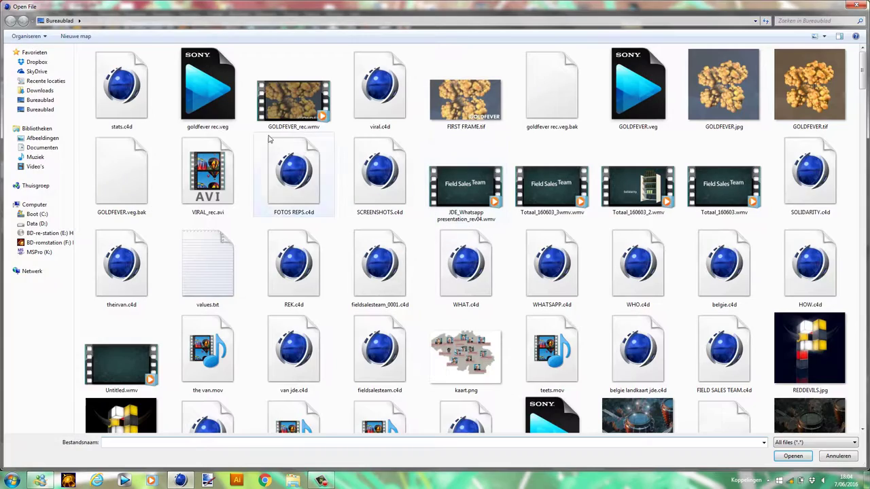
{"action": "scroll", "coordinate": [475, 238], "scroll_direction": "down", "scroll_amount": 3}
{"action": "left_click", "coordinate": [53, 101]}
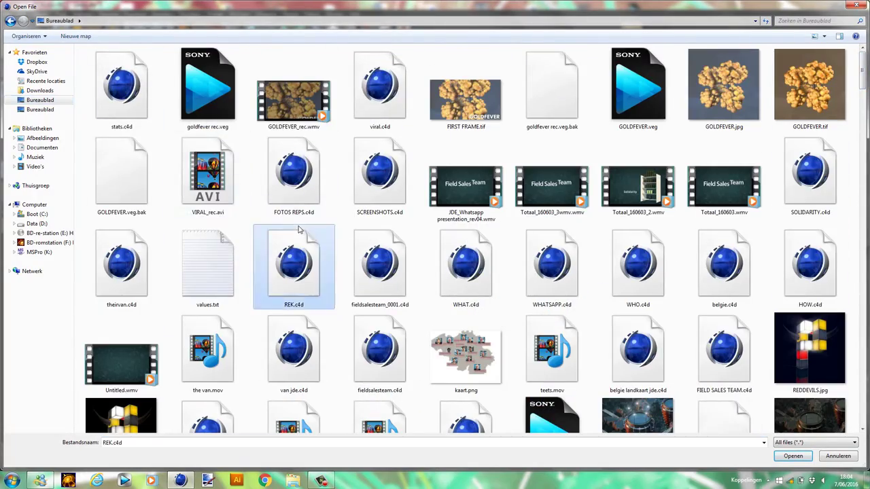
{"action": "scroll", "coordinate": [298, 230], "scroll_direction": "down", "scroll_amount": 5}
{"action": "double_click", "coordinate": [807, 299]}
{"action": "double_click", "coordinate": [370, 61]}
{"action": "double_click", "coordinate": [441, 124]}
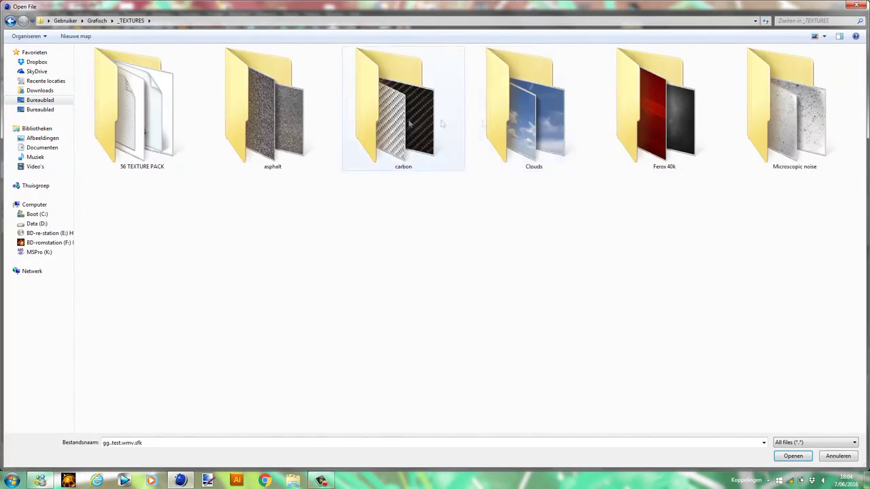
{"action": "double_click", "coordinate": [533, 109]}
{"action": "double_click", "coordinate": [466, 146]}
{"action": "left_click", "coordinate": [489, 268]}
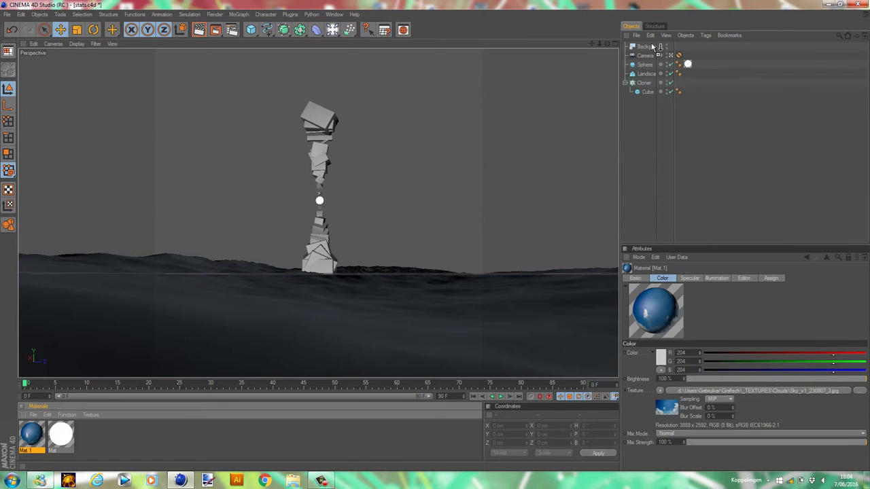
Apply the sky material to the Background and turn its colour into a Layer shader with a second image
{"action": "left_click_drag", "start_coordinate": [652, 46], "coordinate": [652, 46]}
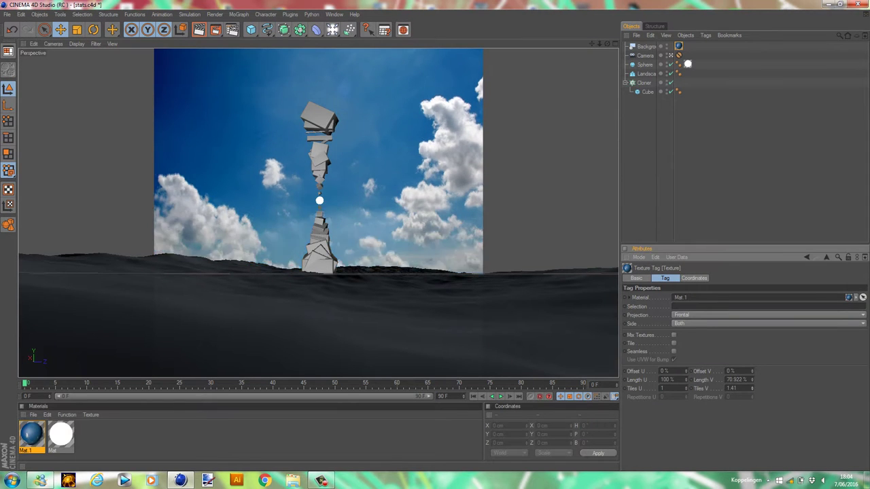
{"action": "left_click", "coordinate": [31, 435]}
{"action": "left_click", "coordinate": [659, 390]}
{"action": "left_click", "coordinate": [670, 417]}
{"action": "left_click", "coordinate": [670, 417]}
{"action": "key", "text": "Return"}
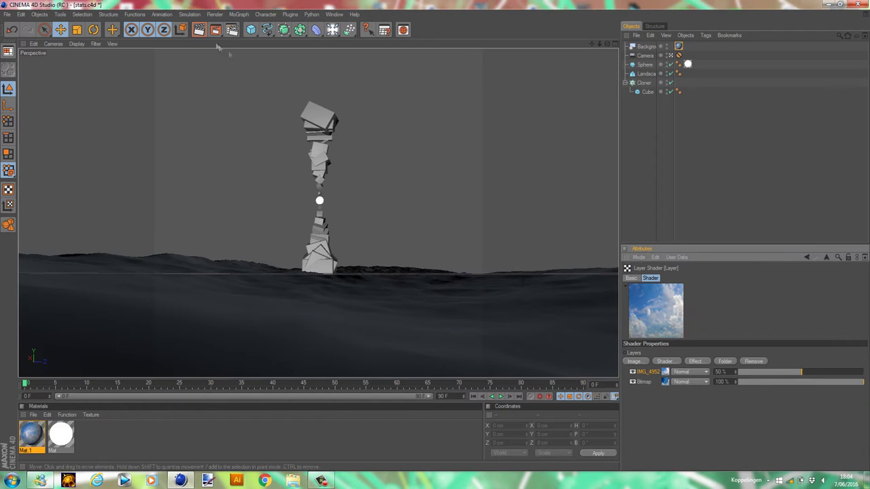
Load the light preset from the HDRI light kit in the Content Browser
{"action": "key", "text": "shift+F8"}
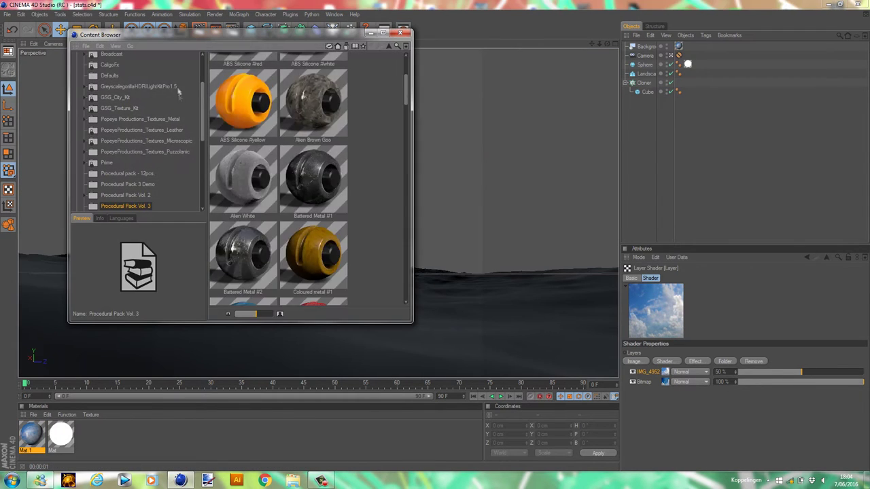
{"action": "left_click", "coordinate": [136, 86]}
{"action": "double_click", "coordinate": [252, 208]}
{"action": "left_click", "coordinate": [400, 33]}
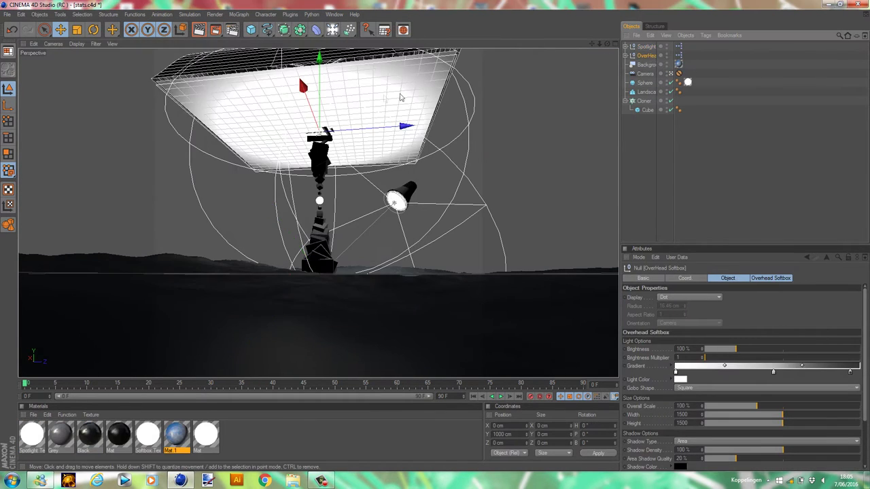
Set the spotlight's brightness multiplier to 3, rotation 36/127.2 and distance 1949
{"action": "left_click", "coordinate": [646, 46]}
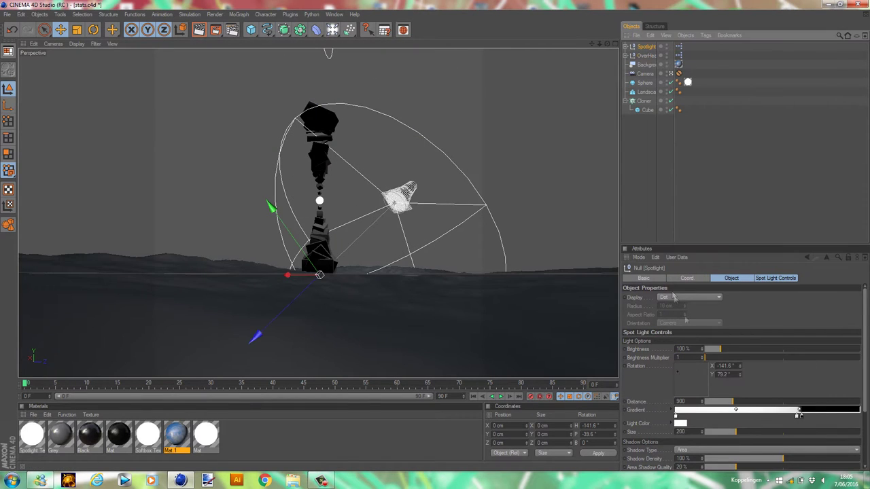
{"action": "double_click", "coordinate": [677, 357]}
{"action": "type", "text": "2"}
{"action": "key", "text": "Return"}
{"action": "left_click_drag", "start_coordinate": [735, 394], "coordinate": [764, 402]}
{"action": "left_click_drag", "start_coordinate": [720, 380], "coordinate": [695, 370]}
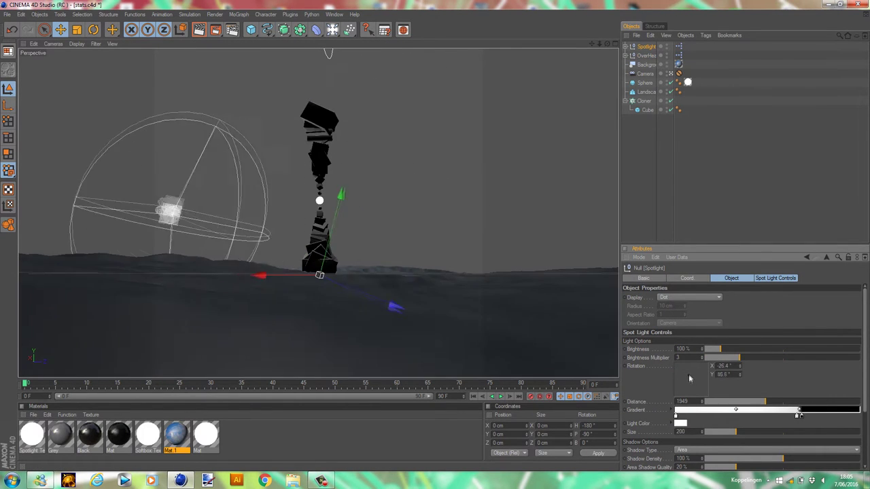
Tint the spotlight a warm cream colour and render a preview
{"action": "left_click", "coordinate": [681, 424]}
{"action": "left_click", "coordinate": [667, 460]}
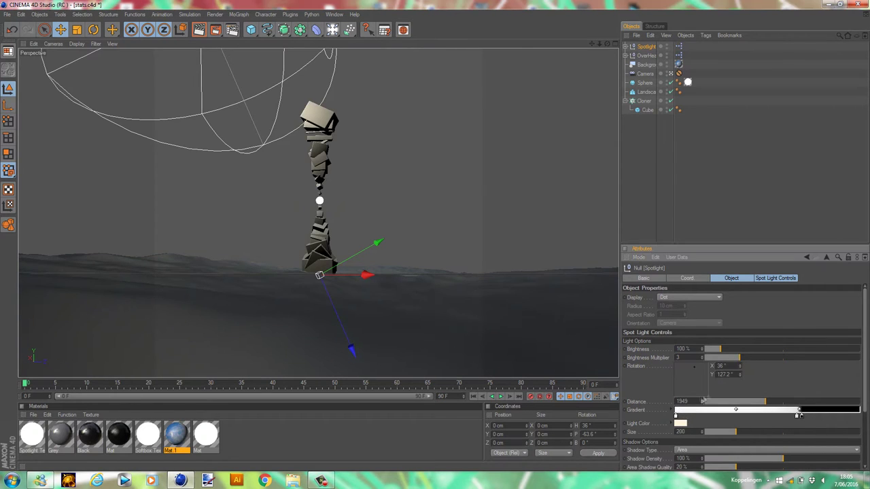
{"action": "left_click", "coordinate": [682, 423]}
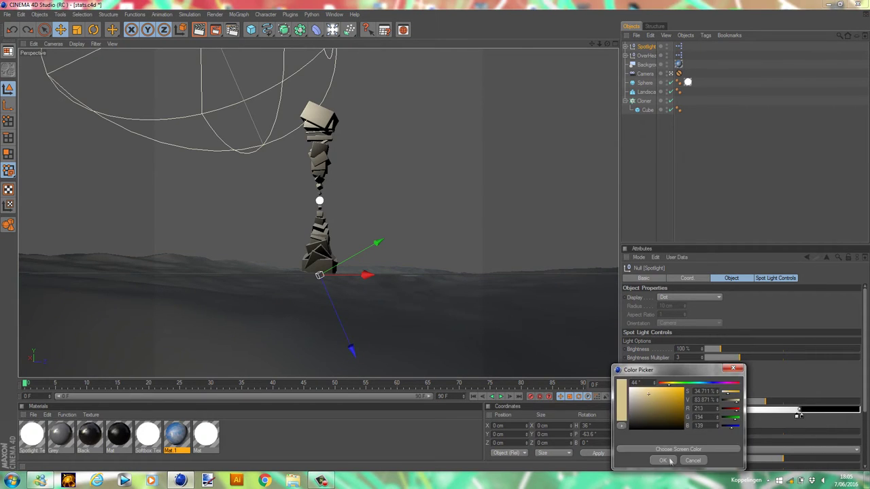
{"action": "left_click", "coordinate": [667, 460]}
{"action": "left_click", "coordinate": [682, 423]}
{"action": "left_click", "coordinate": [668, 460]}
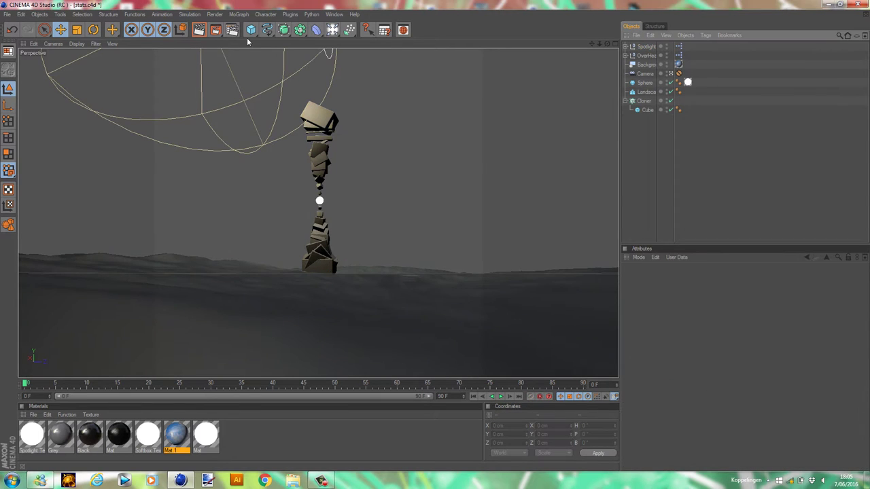
{"action": "left_click", "coordinate": [198, 30]}
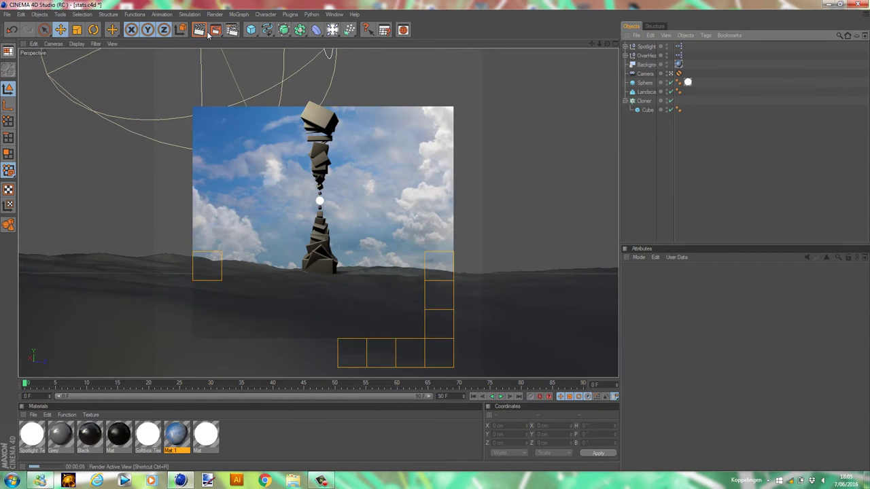
Load the Softbox light preset from the Content Browser
{"action": "left_click", "coordinate": [569, 204]}
{"action": "key", "text": "shift+F8"}
{"action": "double_click", "coordinate": [291, 253]}
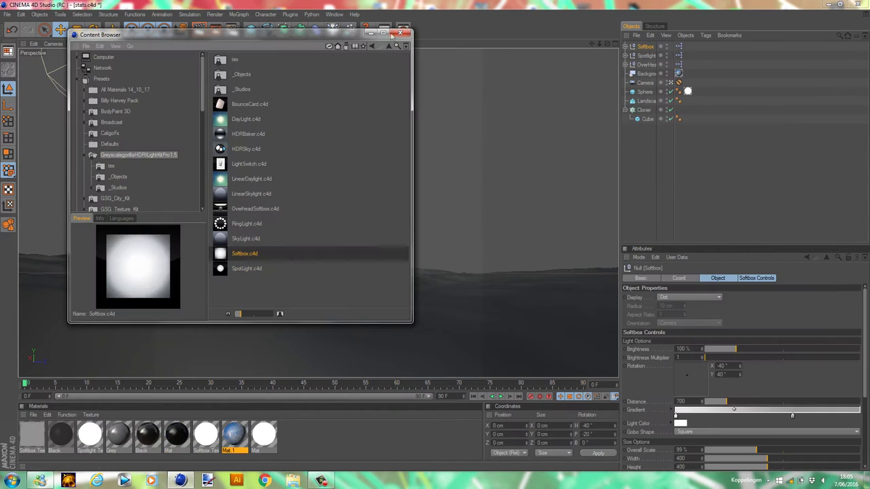
{"action": "key", "text": "shift+F8"}
Rotate the softbox to 136.8°/26.4°, set multiplier 2, tint it grey, and preview the render
{"action": "left_click_drag", "start_coordinate": [690, 383], "coordinate": [700, 373]}
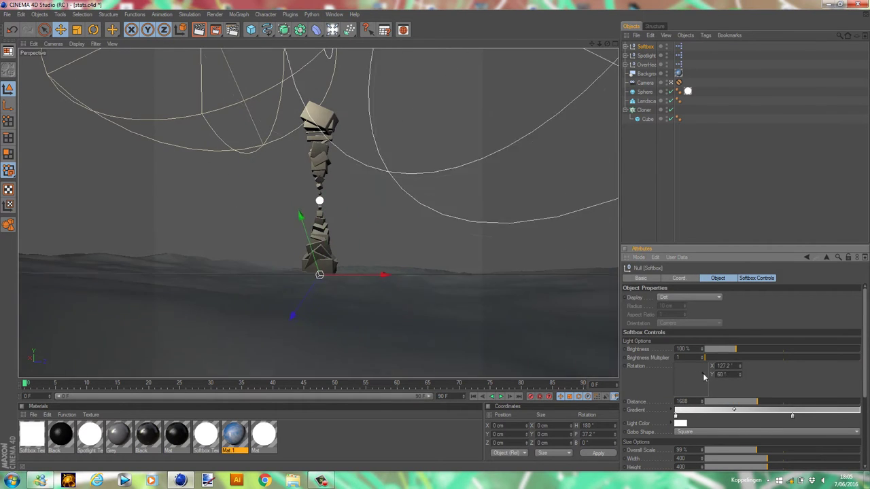
{"action": "left_click", "coordinate": [703, 355]}
{"action": "left_click", "coordinate": [681, 423]}
{"action": "left_click", "coordinate": [663, 459]}
{"action": "left_click", "coordinate": [199, 29]}
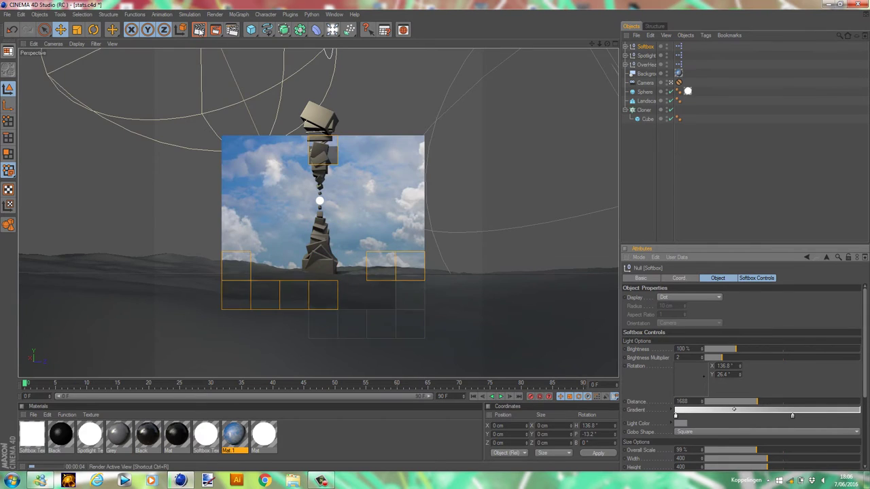
{"action": "left_click", "coordinate": [636, 167]}
Add a Gradient layer coloured cream (224, 209, 157) to the sky's Layer shader
{"action": "left_click", "coordinate": [233, 435]}
{"action": "left_click", "coordinate": [668, 407]}
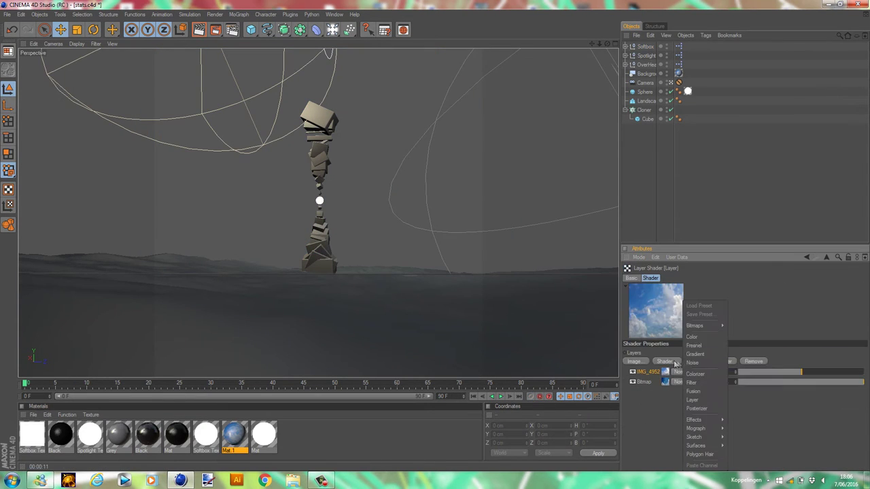
{"action": "left_click", "coordinate": [670, 375]}
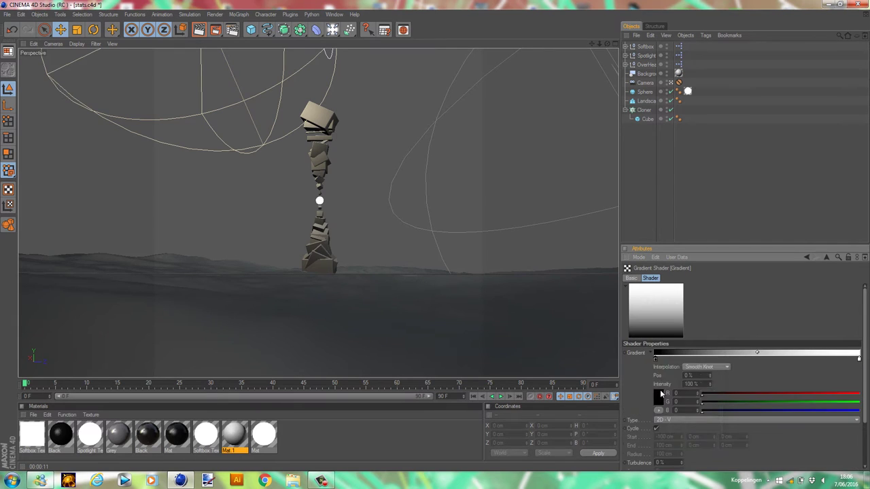
{"action": "double_click", "coordinate": [654, 359]}
{"action": "left_click", "coordinate": [644, 433]}
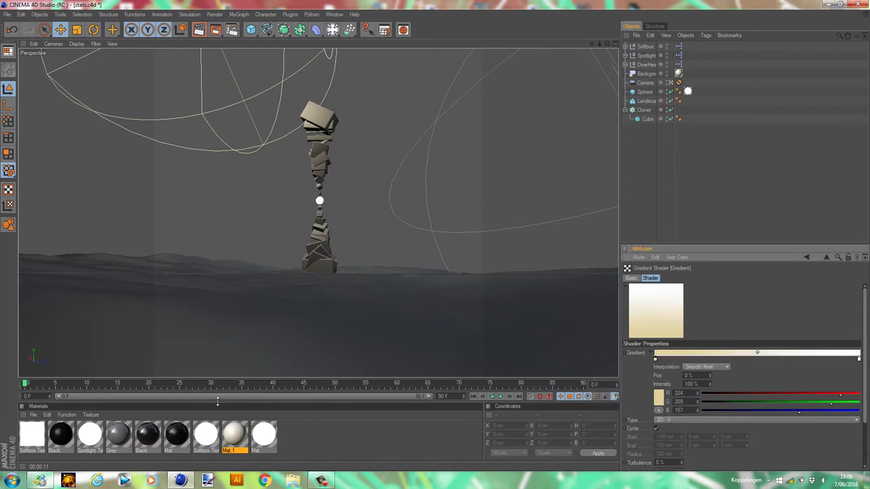
Set the Gradient layer's blend mode to Multiply, render a preview, and add an Omni light
{"action": "left_click", "coordinate": [233, 435]}
{"action": "left_click", "coordinate": [669, 406]}
{"action": "left_click", "coordinate": [690, 372]}
{"action": "left_click", "coordinate": [690, 195]}
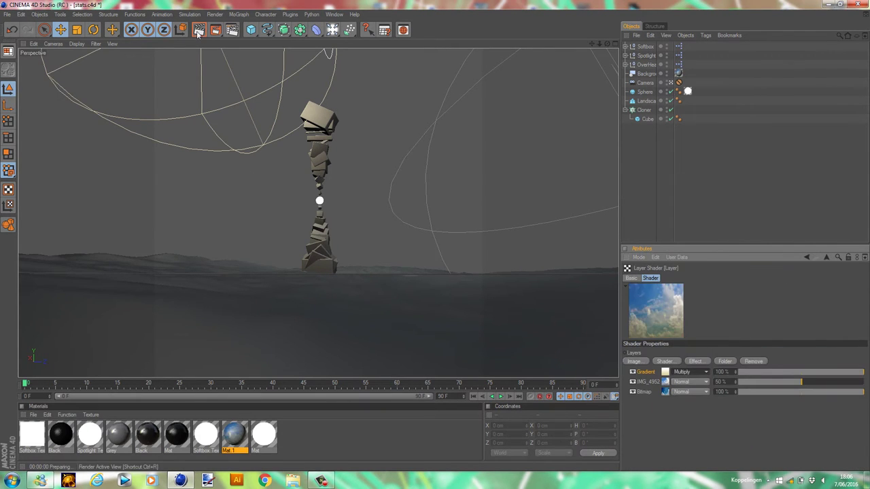
{"action": "left_click", "coordinate": [199, 32]}
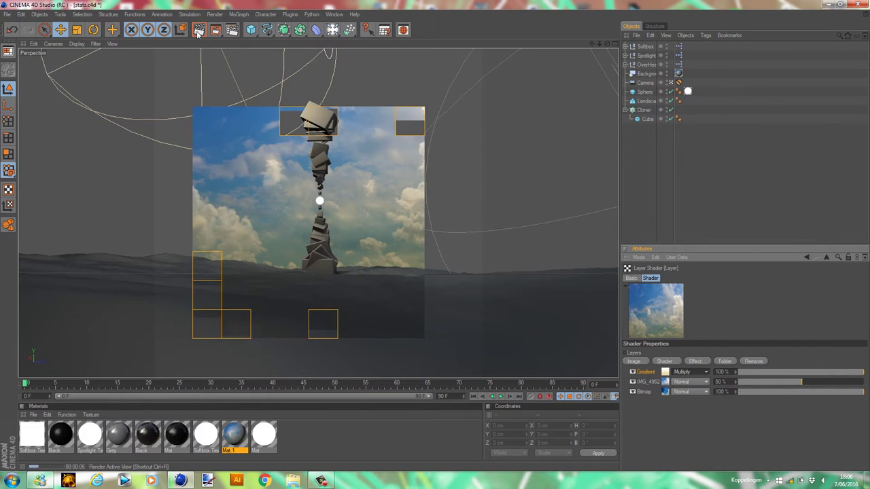
{"action": "left_click", "coordinate": [316, 30]}
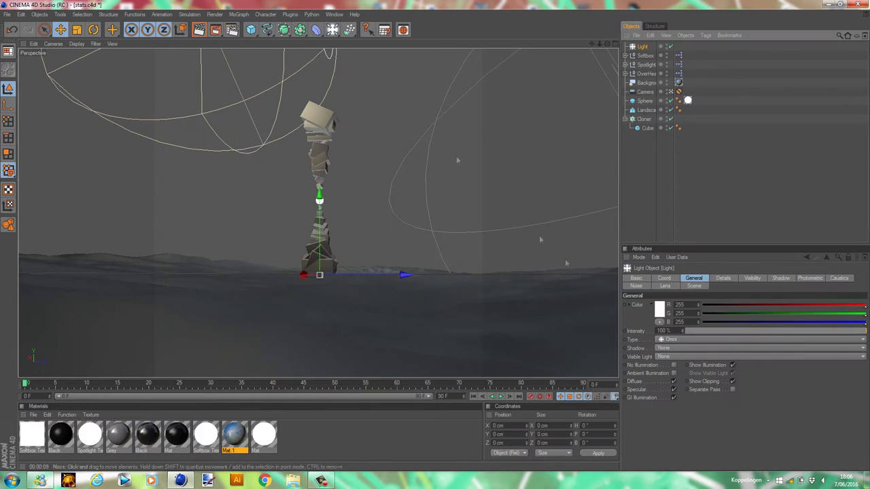
Raise the omni light to Y 498 cm with Inverse Square falloff and Inverse Volumetric visibility
{"action": "left_click_drag", "start_coordinate": [319, 194], "coordinate": [320, 122]}
{"action": "left_click", "coordinate": [723, 278]}
{"action": "left_click", "coordinate": [761, 359]}
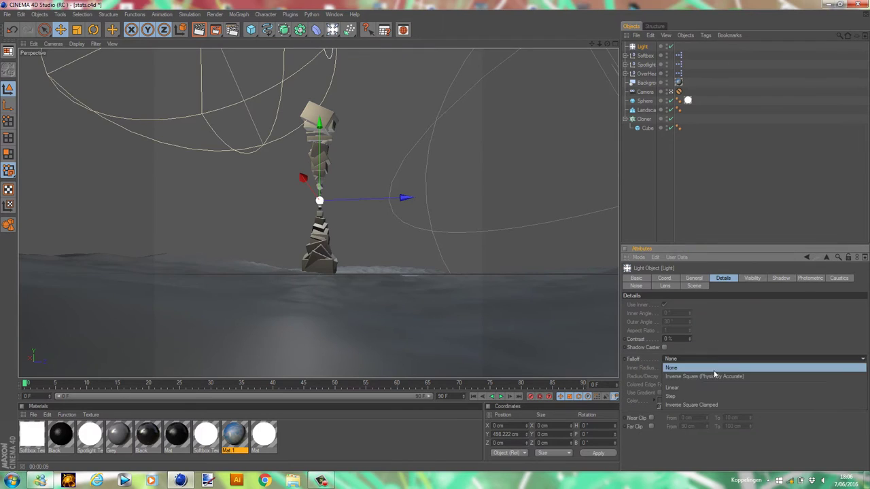
{"action": "left_click", "coordinate": [761, 400]}
{"action": "left_click", "coordinate": [694, 278]}
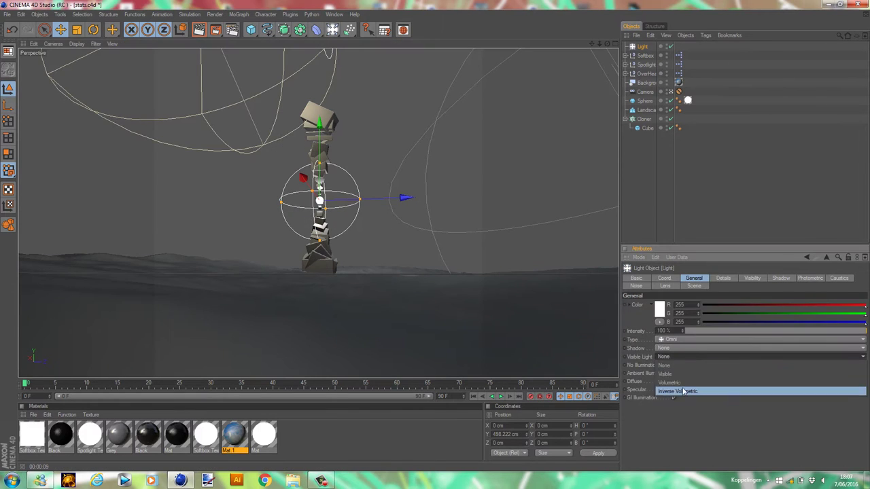
{"action": "left_click", "coordinate": [636, 286]}
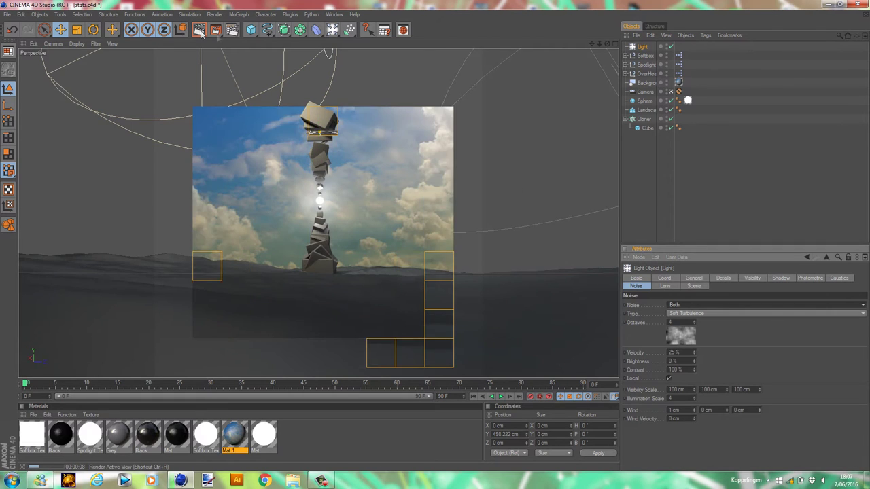
Return to the sky material's colour settings and its colour choices
{"action": "left_click", "coordinate": [235, 435]}
{"action": "left_click", "coordinate": [666, 401]}
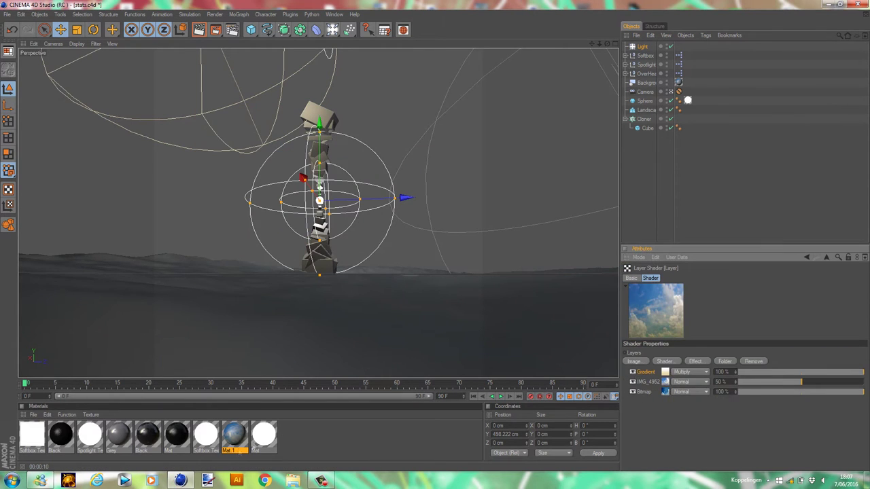
{"action": "left_click", "coordinate": [661, 354]}
{"action": "left_click", "coordinate": [647, 398]}
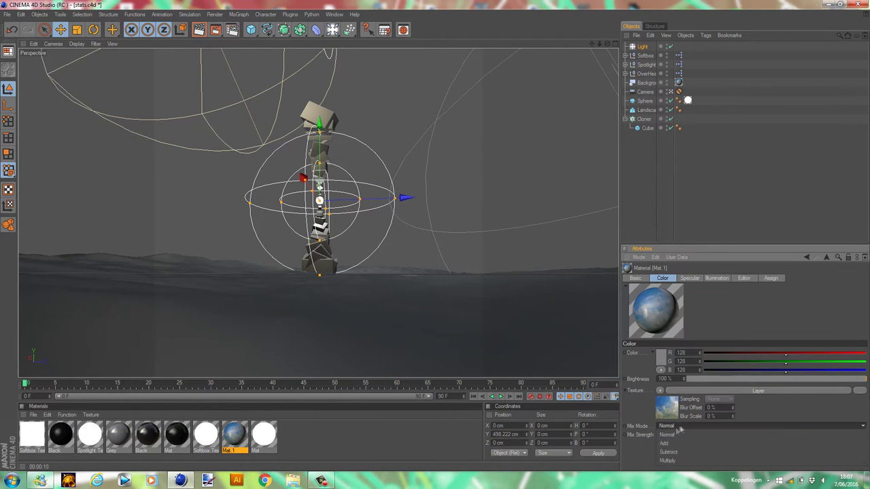
Lighten the sky material colour to 197 grey and drop the Bitmap layer opacity to about half
{"action": "left_click", "coordinate": [661, 354]}
{"action": "left_click", "coordinate": [647, 399]}
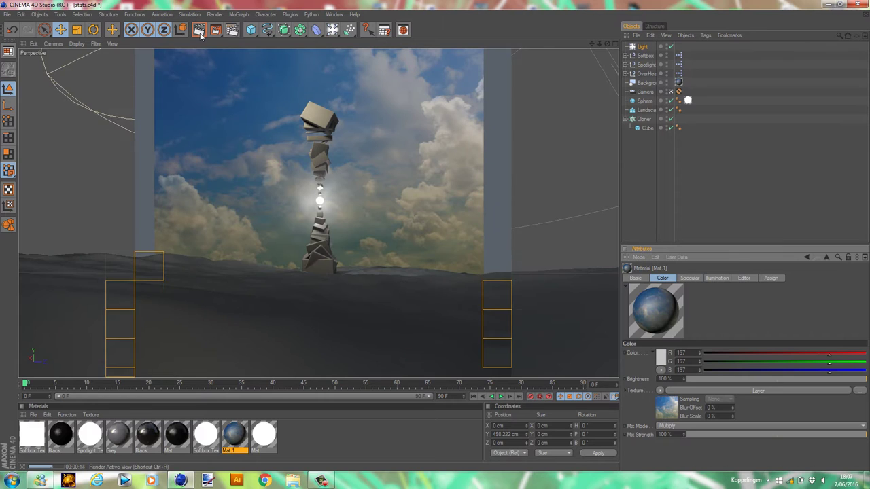
{"action": "left_click", "coordinate": [668, 408]}
{"action": "left_click", "coordinate": [692, 361]}
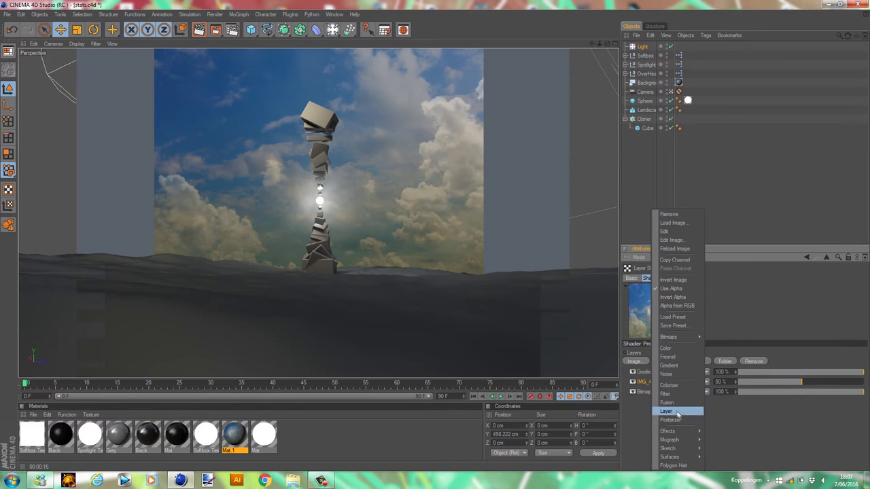
{"action": "left_click", "coordinate": [799, 392]}
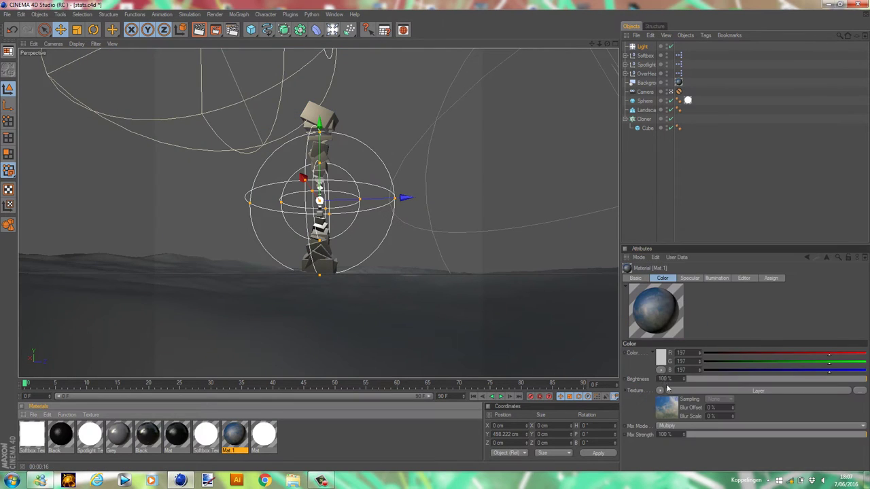
Wrap the IMG_4552 cloud layer in a Saturation-mode Fusion shader with a grey blend channel
{"action": "right_click", "coordinate": [649, 384]}
{"action": "left_click", "coordinate": [662, 402]}
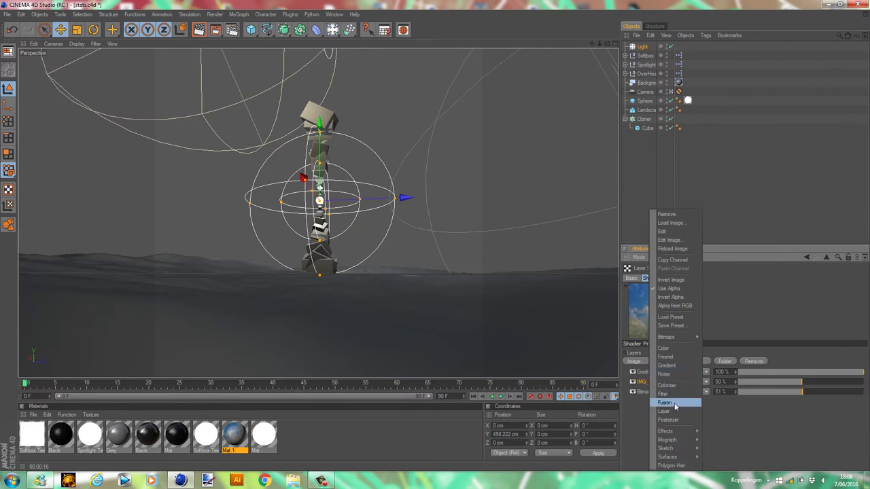
{"action": "left_click", "coordinate": [680, 353]}
{"action": "left_click", "coordinate": [680, 317]}
{"action": "left_click_drag", "start_coordinate": [821, 364], "coordinate": [793, 363]}
{"action": "left_click", "coordinate": [654, 384]}
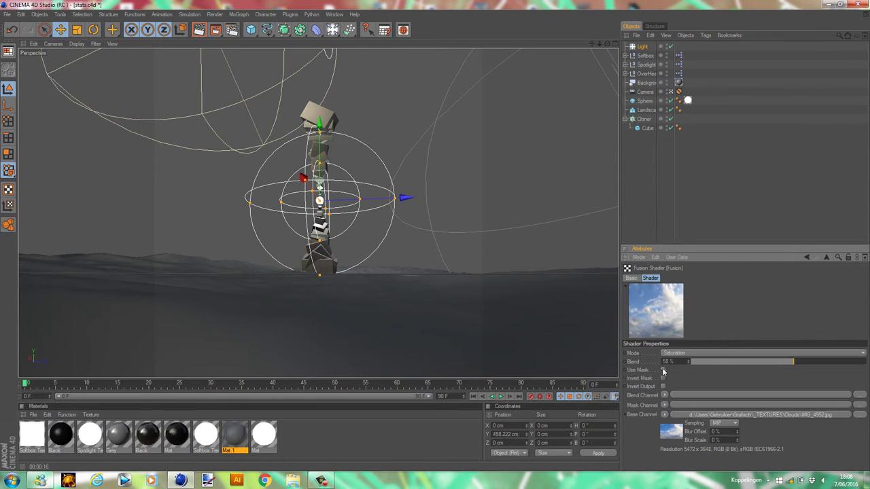
{"action": "left_click", "coordinate": [668, 319]}
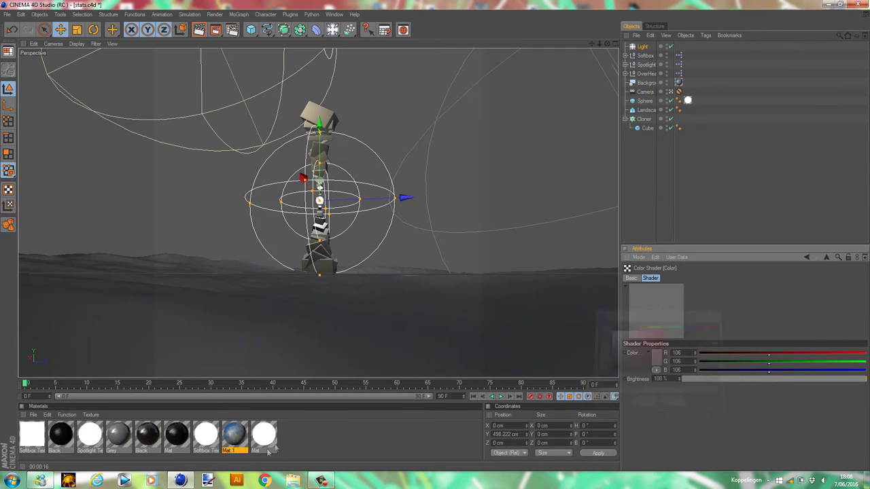
{"action": "left_click", "coordinate": [661, 382]}
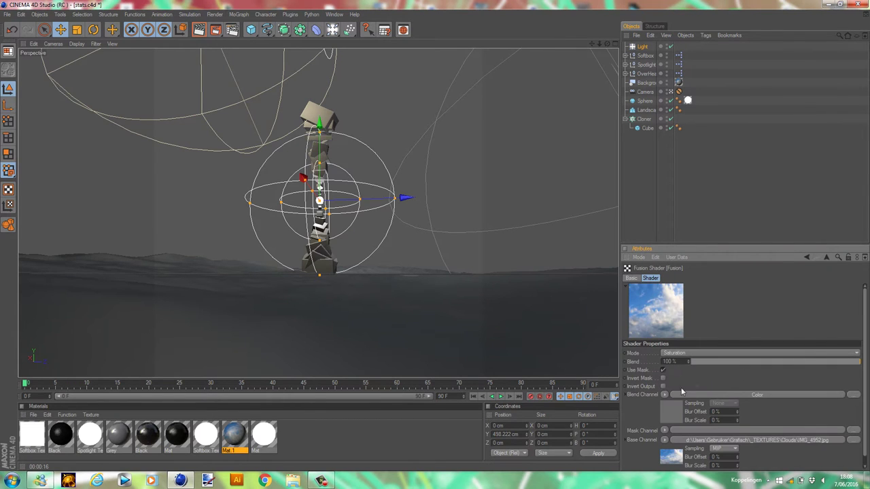
{"action": "left_click", "coordinate": [319, 425]}
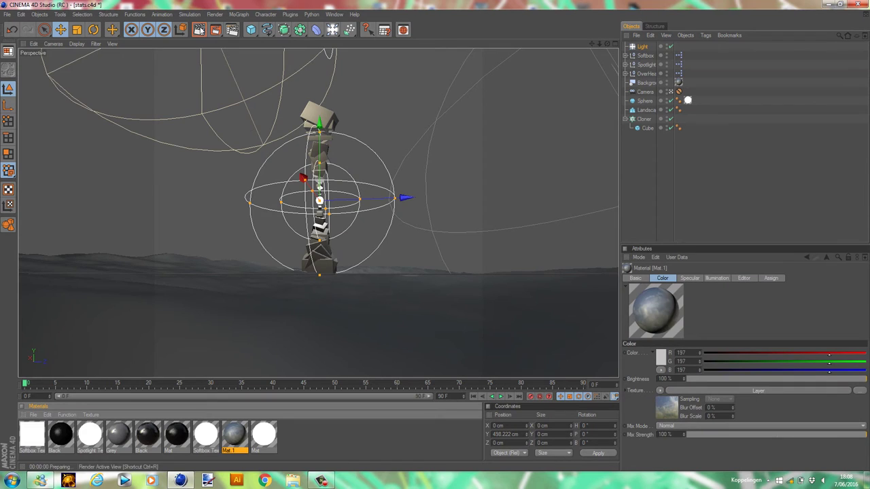
{"action": "left_click", "coordinate": [659, 180]}
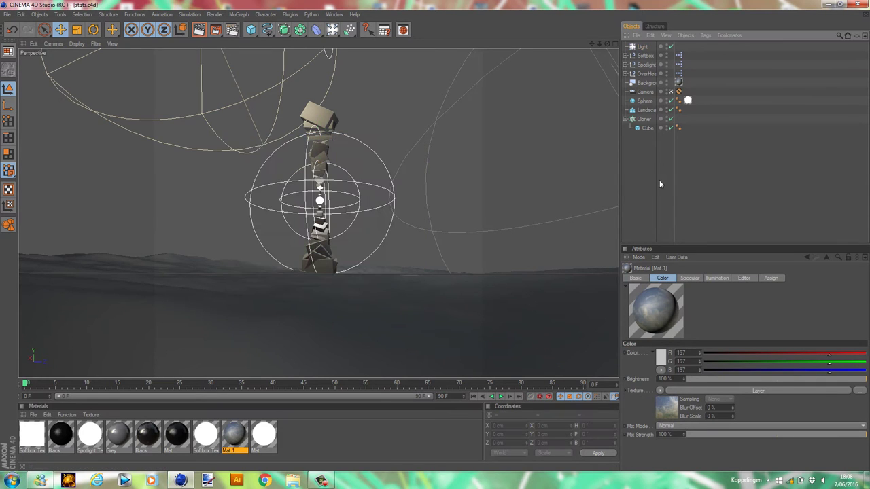
Load the ROCK #1 material from the Content Browser and apply it to the Landscape
{"action": "key", "text": "shift+F8"}
{"action": "scroll", "coordinate": [193, 138], "scroll_direction": "down", "scroll_amount": 1}
{"action": "left_click", "coordinate": [129, 142]}
{"action": "double_click", "coordinate": [330, 123]}
{"action": "left_click", "coordinate": [400, 33]}
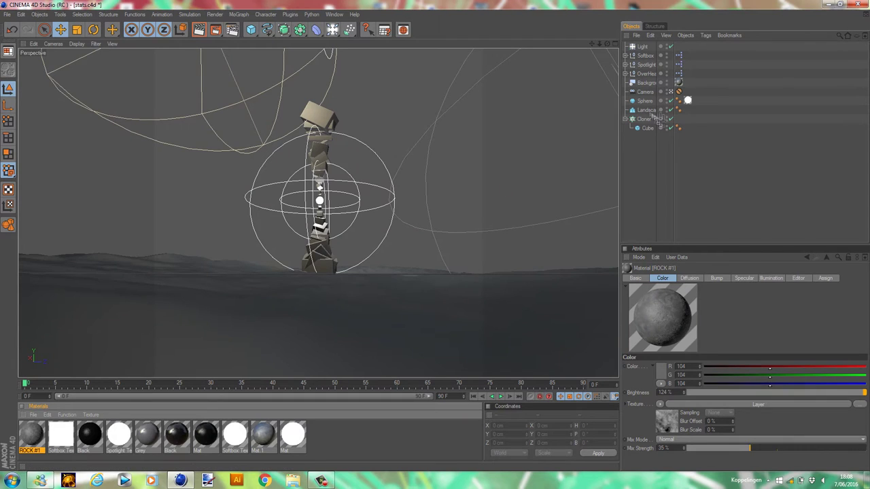
{"action": "left_click_drag", "start_coordinate": [657, 117], "coordinate": [653, 111]}
Apply Battered Metal #1 from Procedural Pack Vol. 3 to the tower cube and render a preview
{"action": "left_click", "coordinate": [646, 191]}
{"action": "key", "text": "shift+F8"}
{"action": "scroll", "coordinate": [191, 96], "scroll_direction": "down", "scroll_amount": 2}
{"action": "left_click", "coordinate": [136, 175]}
{"action": "double_click", "coordinate": [320, 182]}
{"action": "key", "text": "shift+F8"}
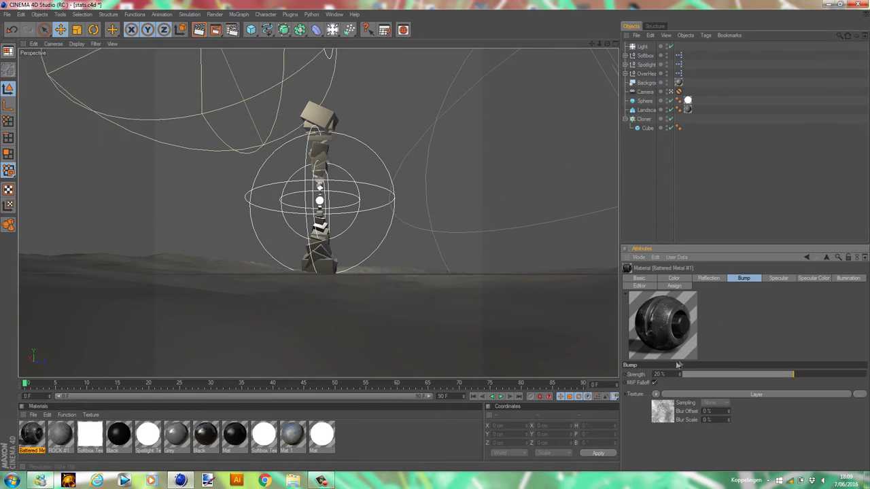
{"action": "left_click_drag", "start_coordinate": [32, 435], "coordinate": [647, 128]}
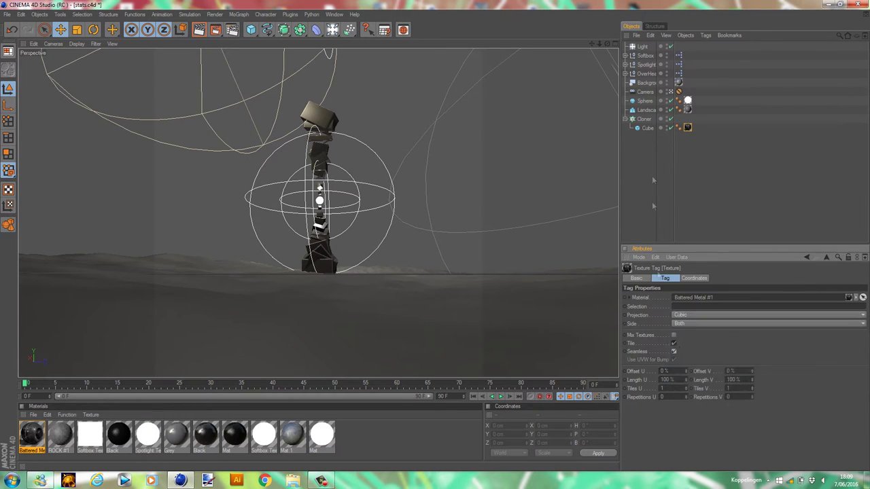
{"action": "left_click", "coordinate": [256, 87]}
{"action": "left_click", "coordinate": [199, 30]}
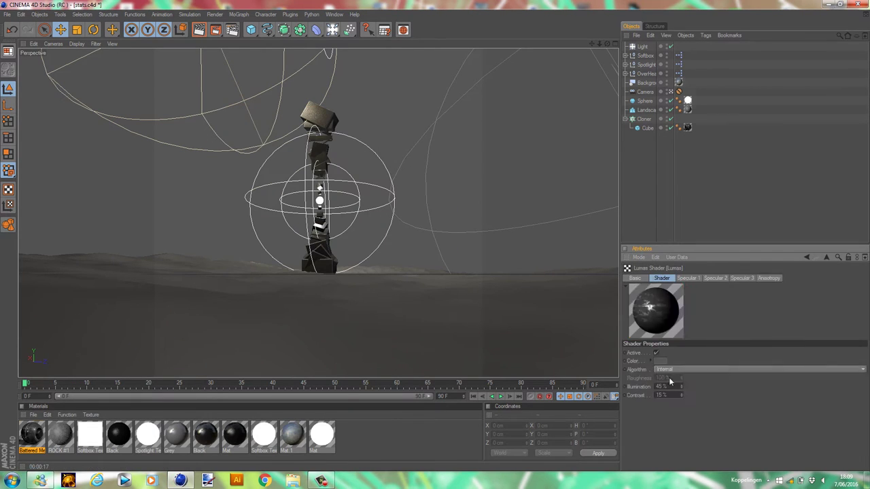
{"action": "left_click", "coordinate": [17, 441]}
Confirm the 106 grey leather colour, preview it with a live render, then paste a rock-textured Landscape copy
{"action": "left_click", "coordinate": [663, 384]}
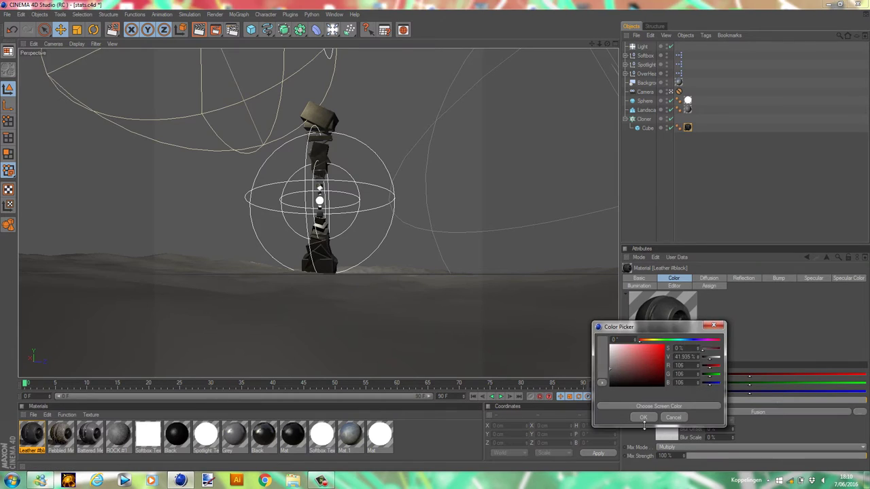
{"action": "key", "text": "alt+r"}
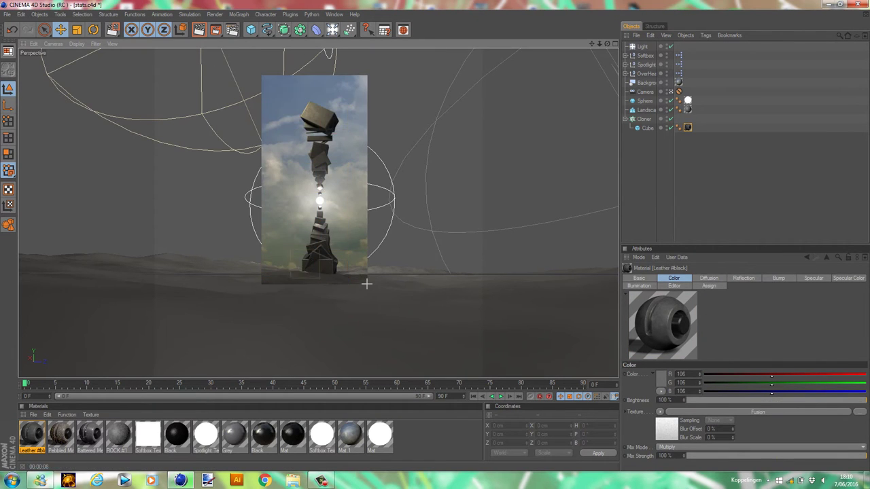
{"action": "key", "text": "alt+r"}
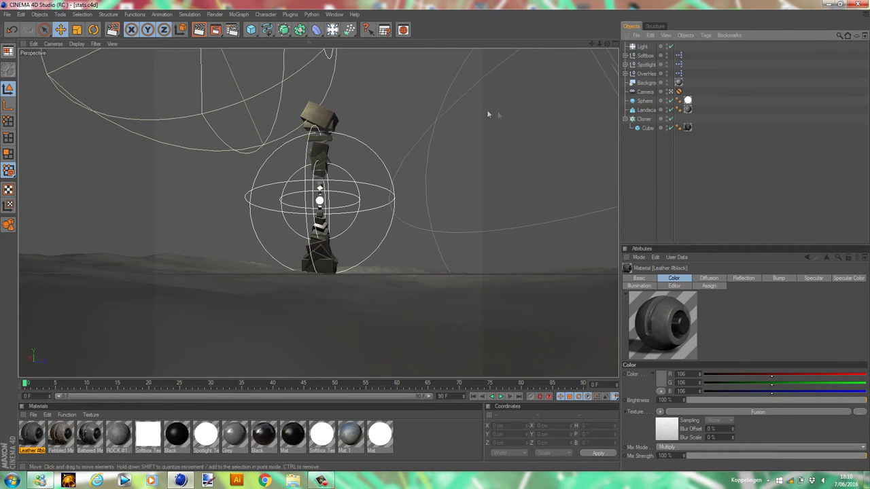
{"action": "key", "text": "ctrl+v"}
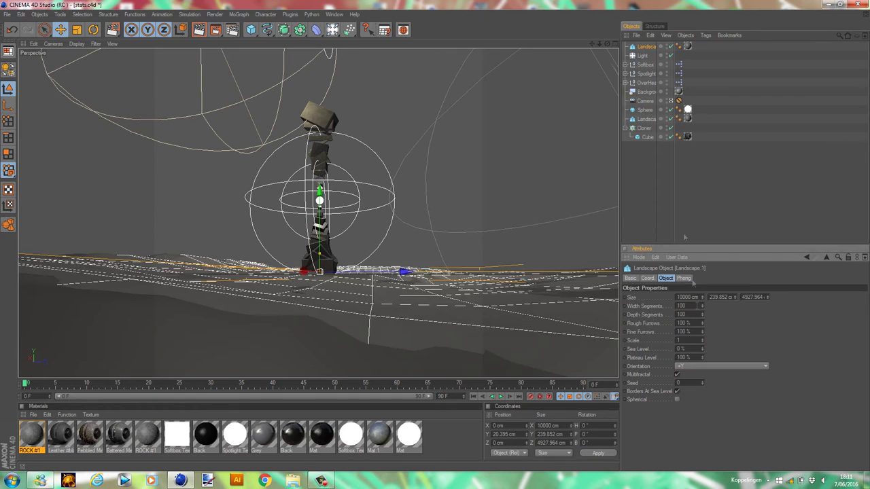
Add a Cloner holding a cube copy, set to Object mode on Landscape.1
{"action": "left_click", "coordinate": [233, 13]}
{"action": "left_click", "coordinate": [255, 64]}
{"action": "mouse_move", "coordinate": [647, 146]}
{"action": "left_mouse_down", "text": "ctrl"}
{"action": "mouse_move", "coordinate": [644, 46]}
{"action": "mouse_move", "coordinate": [678, 341]}
{"action": "left_mouse_up", "text": "ctrl"}
{"action": "left_click", "coordinate": [754, 297]}
{"action": "left_click", "coordinate": [755, 288]}
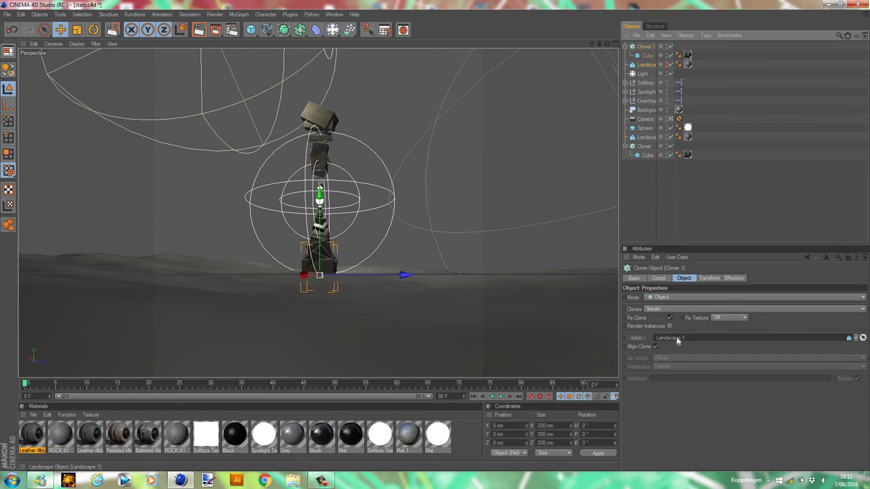
Adjust the cloned cube's height and distribute 2000 clones across the landscape surface
{"action": "left_click", "coordinate": [647, 55]}
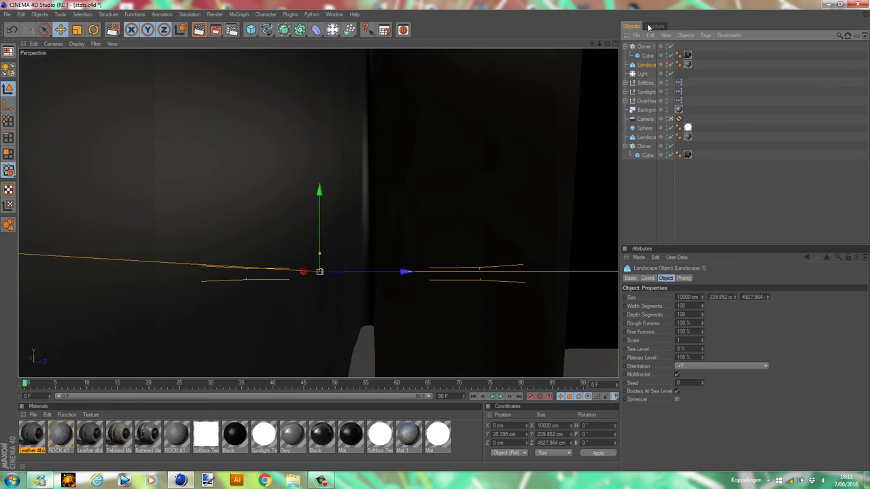
{"action": "left_click", "coordinate": [645, 47]}
{"action": "left_click", "coordinate": [646, 55]}
{"action": "left_click", "coordinate": [657, 307]}
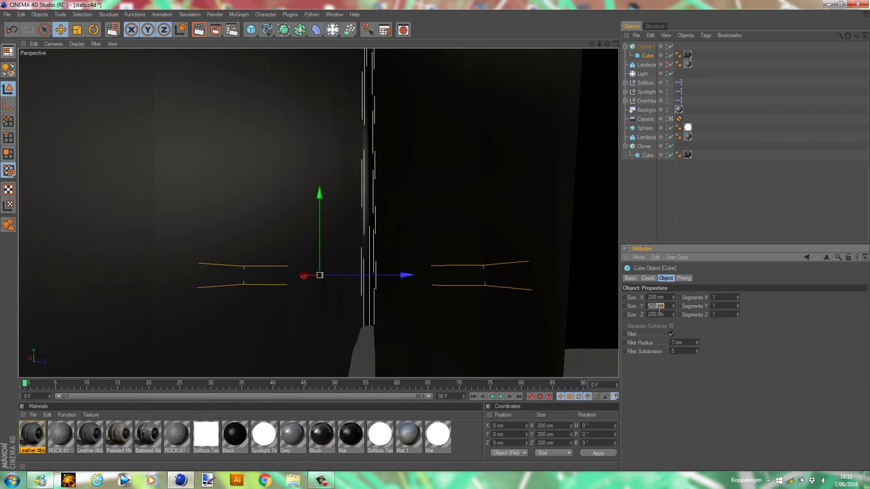
{"action": "left_click", "coordinate": [645, 47]}
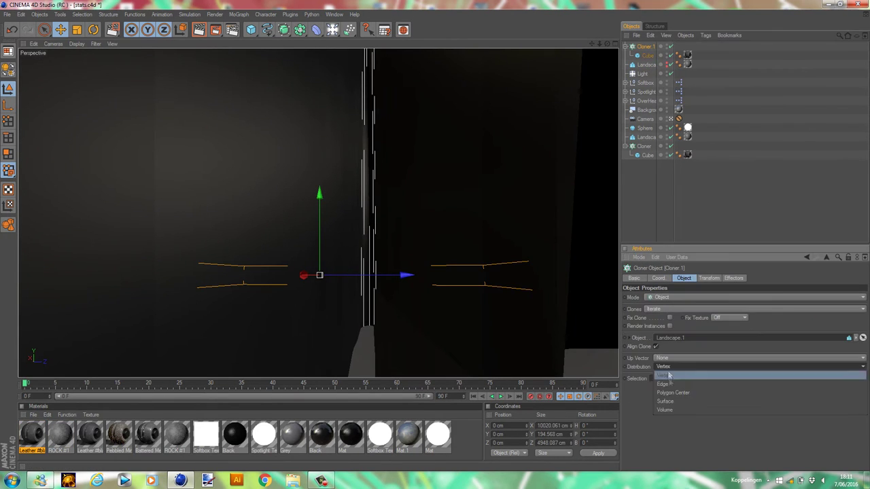
{"action": "left_click", "coordinate": [715, 396]}
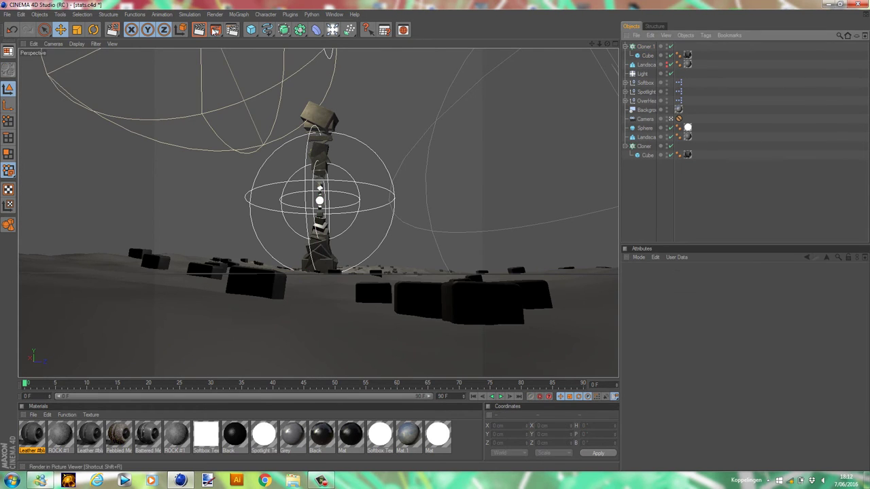
Render the scattered blocks to the Picture Viewer, then close it and stop the render
{"action": "key", "text": "shift+r"}
{"action": "left_click", "coordinate": [829, 4]}
{"action": "left_click", "coordinate": [321, 481]}
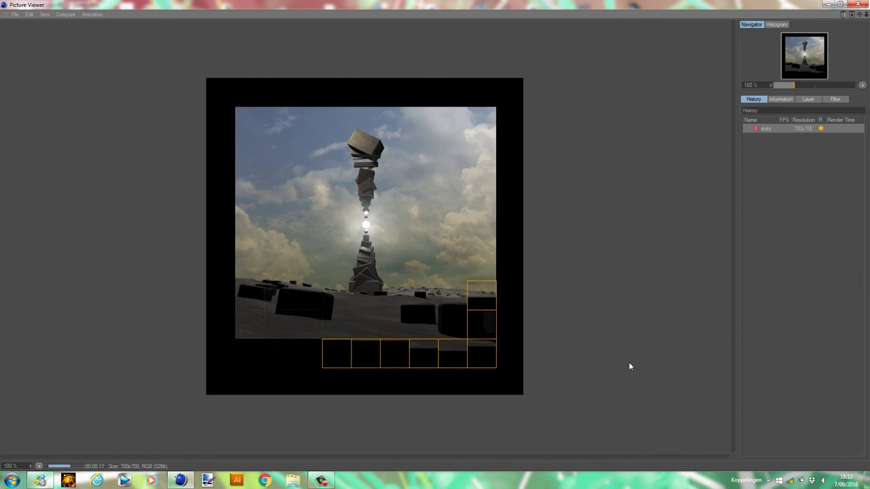
{"action": "left_click", "coordinate": [858, 4]}
{"action": "left_click", "coordinate": [442, 269]}
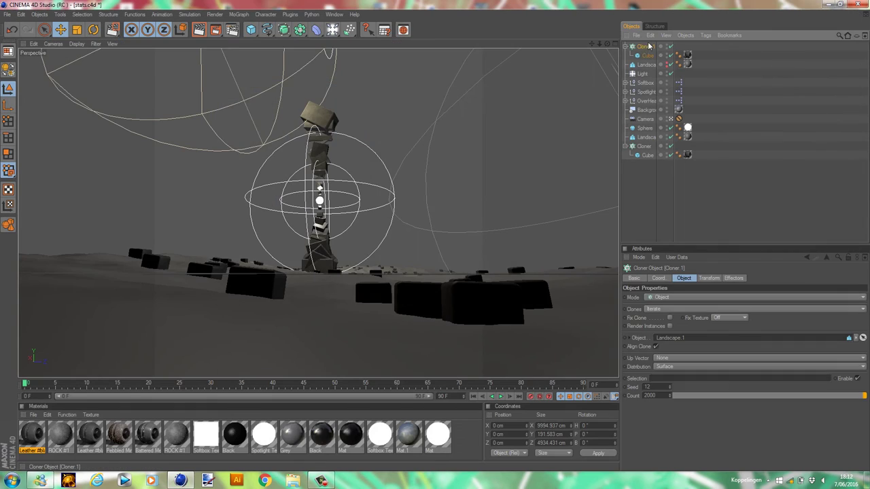
Add a Random effector that varies clone scale and rotation but not position
{"action": "left_click", "coordinate": [239, 14]}
{"action": "left_click", "coordinate": [309, 120]}
{"action": "left_click", "coordinate": [742, 382]}
{"action": "left_click", "coordinate": [704, 381]}
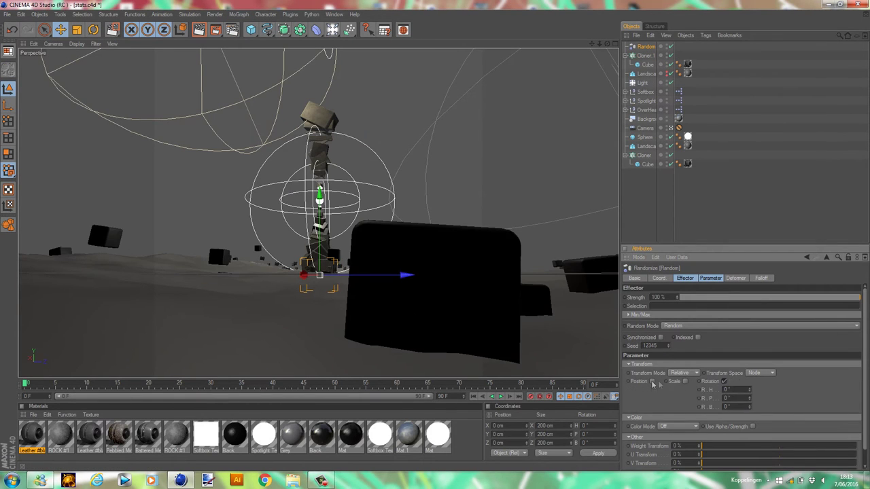
{"action": "left_click", "coordinate": [651, 381]}
Make the cloned cube 10 cm in size with a 2 cm fillet
{"action": "left_click", "coordinate": [648, 64]}
{"action": "double_click", "coordinate": [660, 298]}
{"action": "type", "text": "10"}
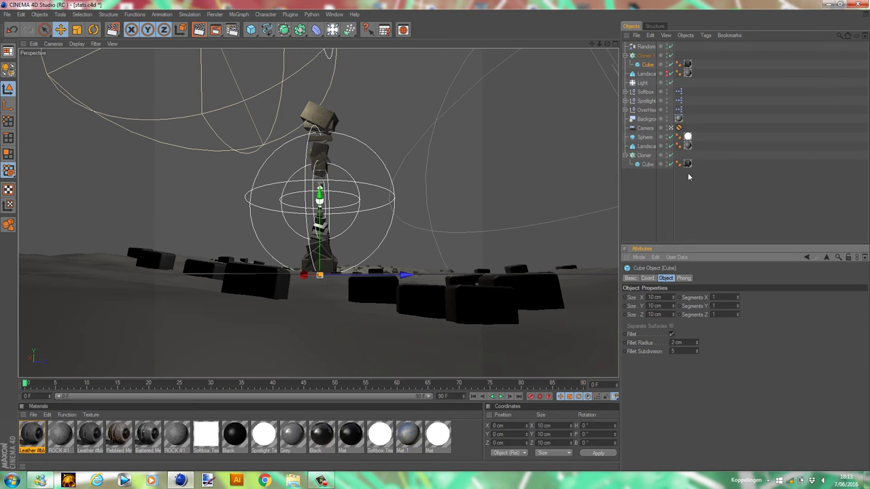
{"action": "double_click", "coordinate": [687, 341]}
Raise the Cloner.1 count to 3000, then display the camera's position coordinates
{"action": "left_click", "coordinate": [645, 46]}
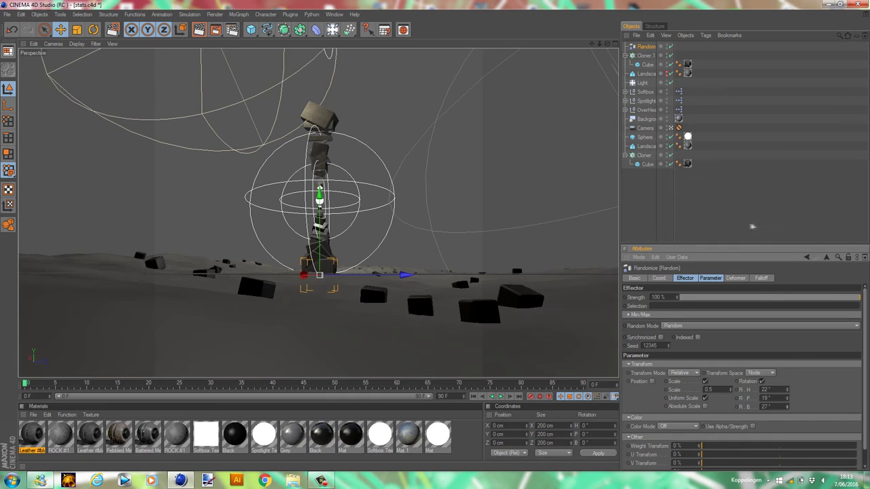
{"action": "key", "text": "Down"}
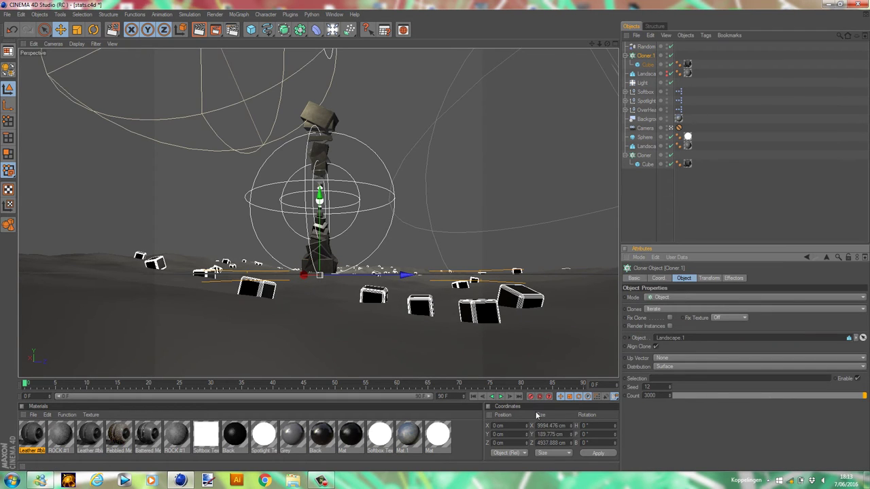
{"action": "left_click", "coordinate": [645, 128]}
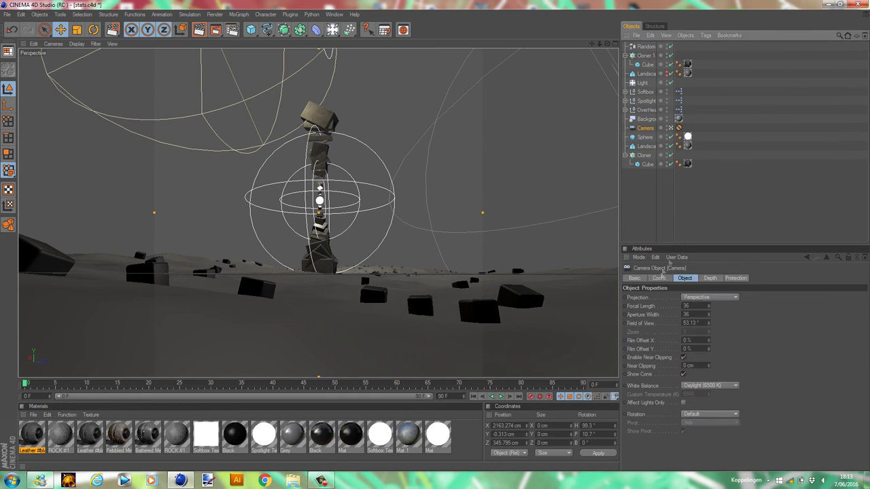
{"action": "left_click", "coordinate": [658, 278]}
In Excel, enter the coordinates in D6:D8 and compute =WORTEL(D6*D6+D7*D7+D8*D8) in D9
{"action": "key", "text": "super"}
{"action": "left_click", "coordinate": [68, 322]}
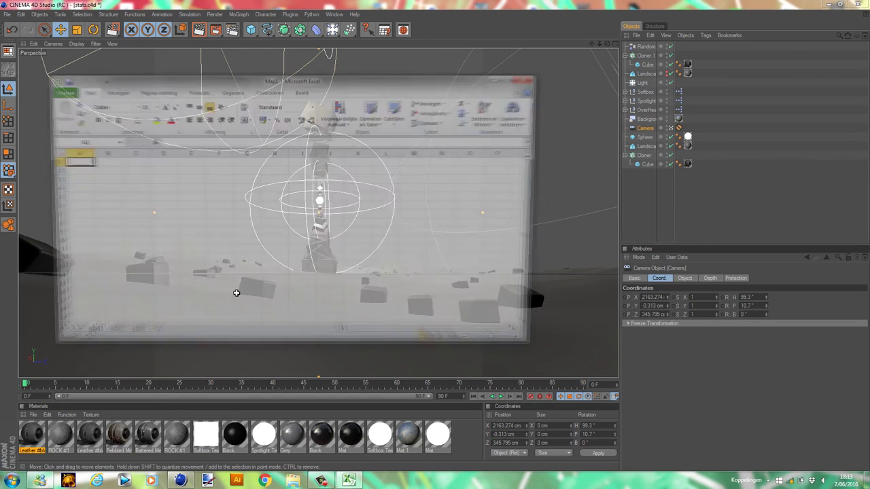
{"action": "type", "text": "346"}
{"action": "key", "text": "Return"}
{"action": "type", "text": "0"}
{"action": "key", "text": "Return"}
{"action": "type", "text": "=wor"}
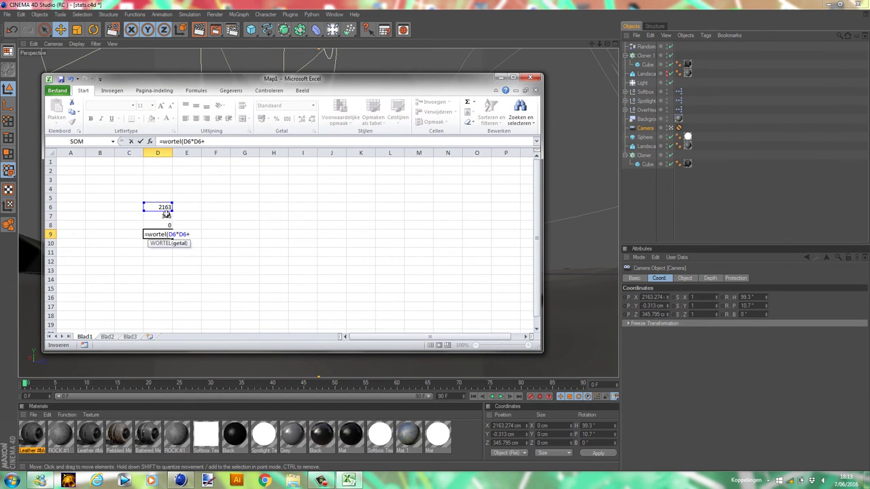
{"action": "key", "text": "Return"}
Back in Cinema 4D, open the camera's depth of field settings to edit the focus distance
{"action": "left_click", "coordinate": [500, 77]}
{"action": "left_click", "coordinate": [710, 278]}
{"action": "left_click", "coordinate": [680, 297]}
{"action": "type", "text": "2500"}
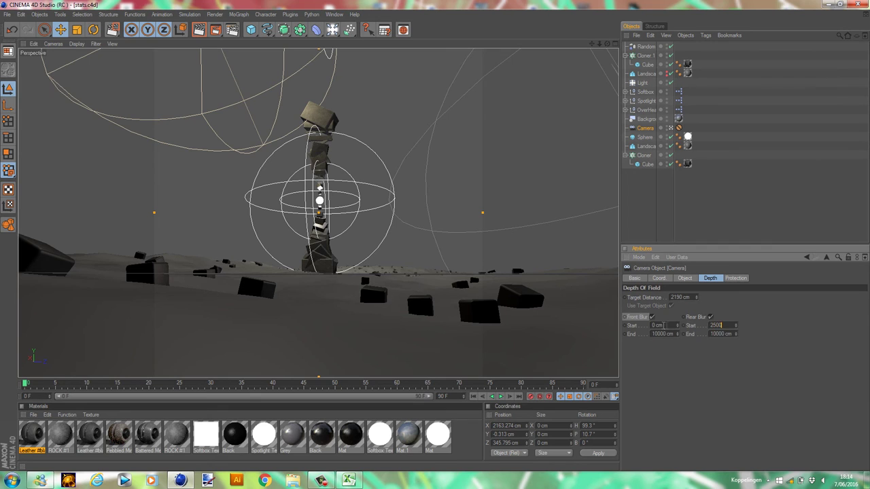
Add Depth of Field to the render effects and render the landscape scene to the Picture Viewer
{"action": "left_click", "coordinate": [769, 140]}
{"action": "key", "text": "ctrl+b"}
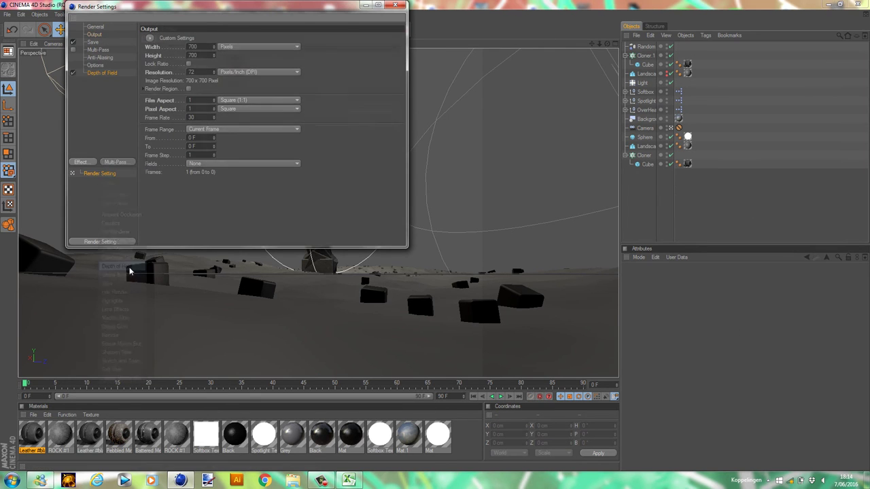
{"action": "left_click", "coordinate": [102, 73]}
{"action": "left_click", "coordinate": [504, 300]}
{"action": "left_click", "coordinate": [222, 31]}
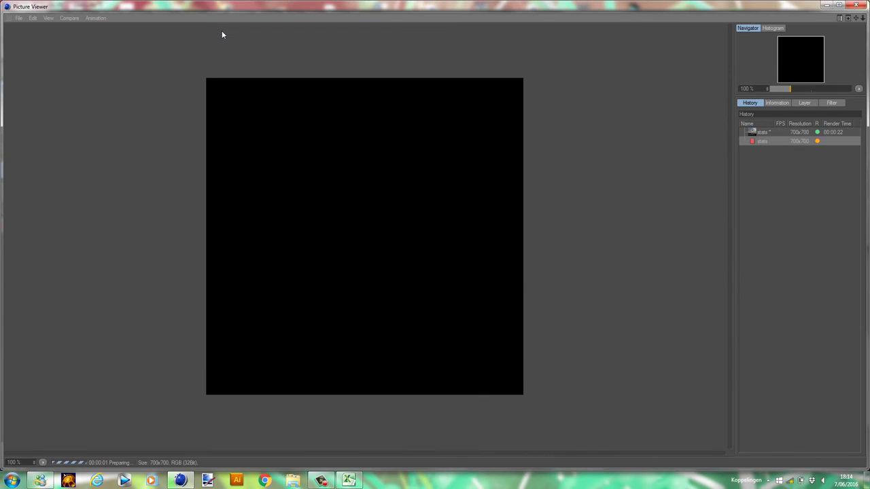